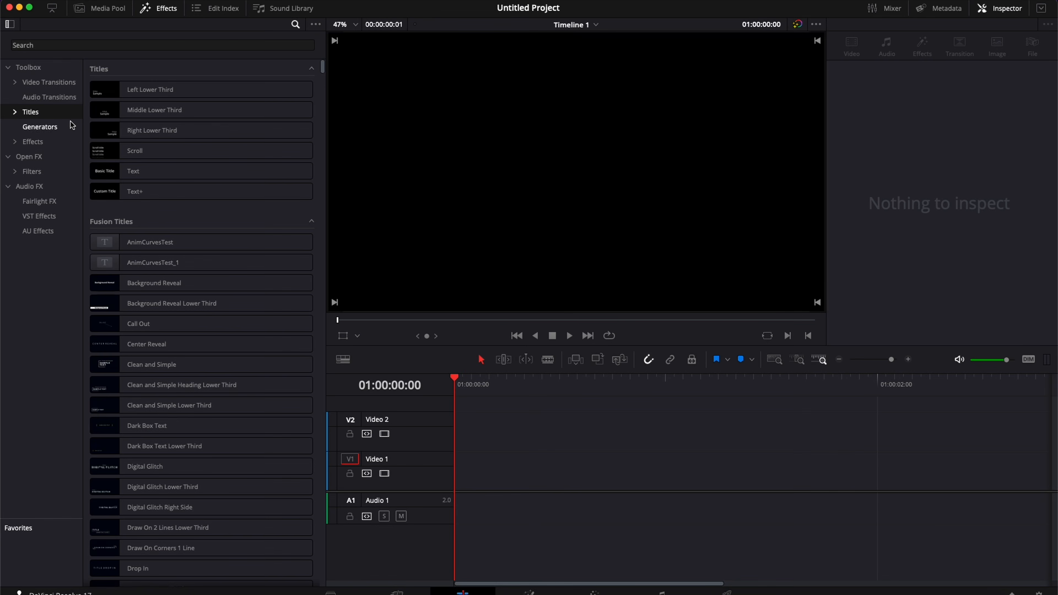
Step: Add a Fusion Composition clip to Video 1 and open it on the Fusion page with tool categories expanded
left_click(72, 143)
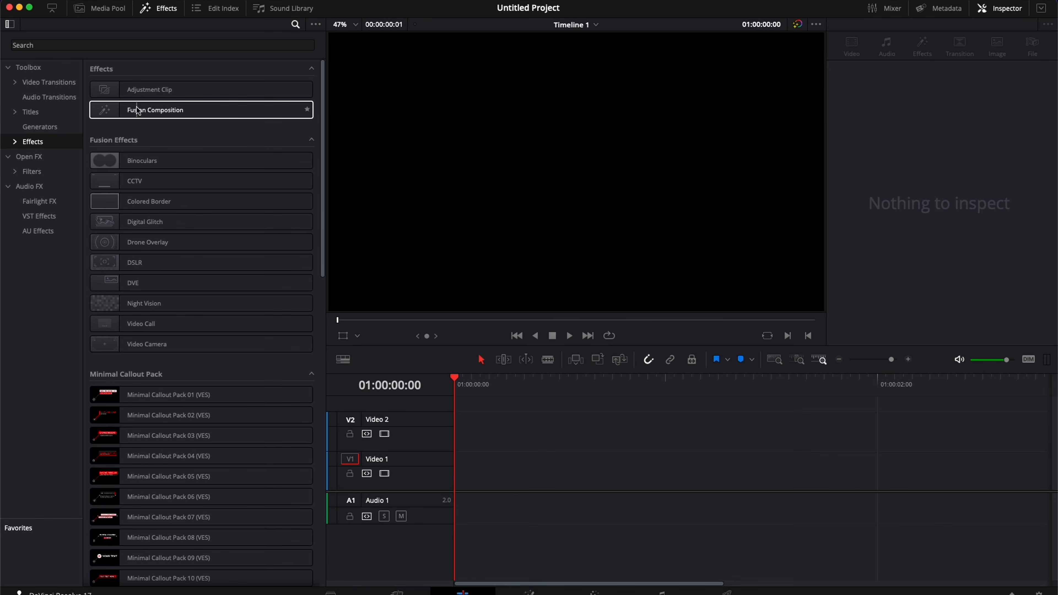
left_click_drag(155, 109, 459, 481)
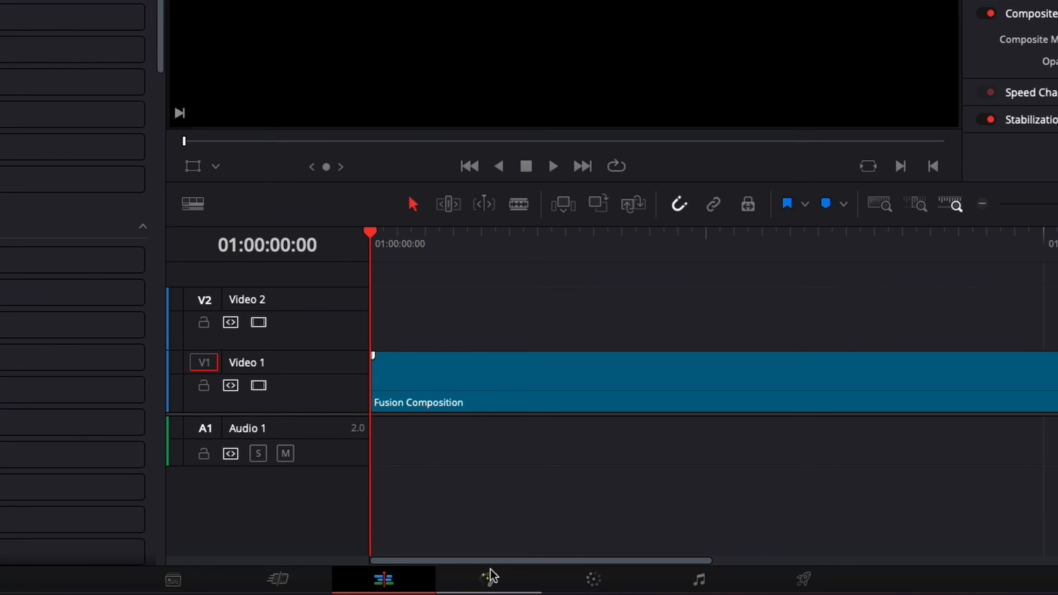
left_click(530, 592)
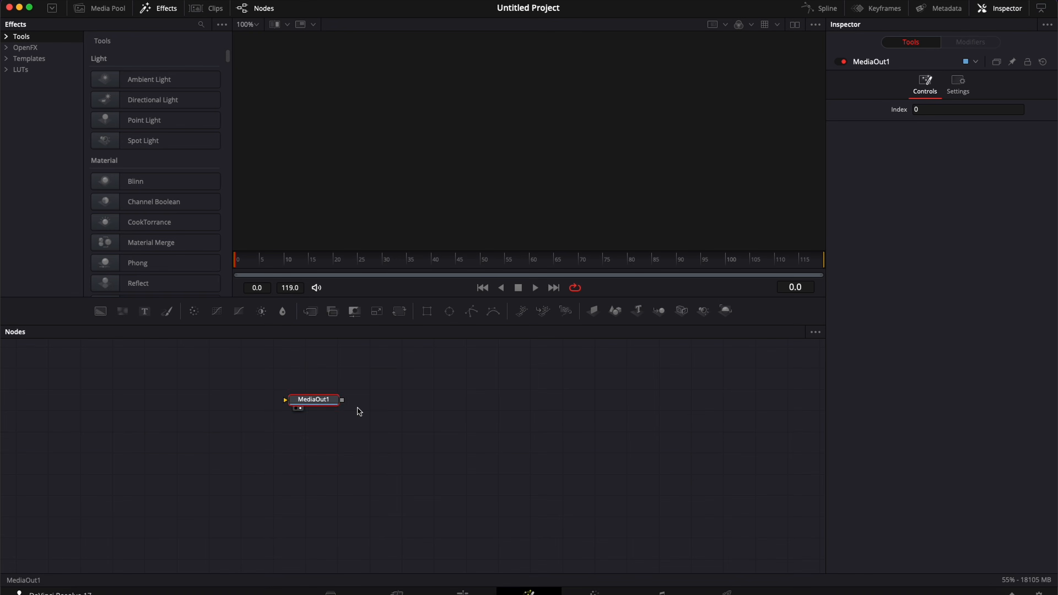
left_click_drag(326, 401, 683, 434)
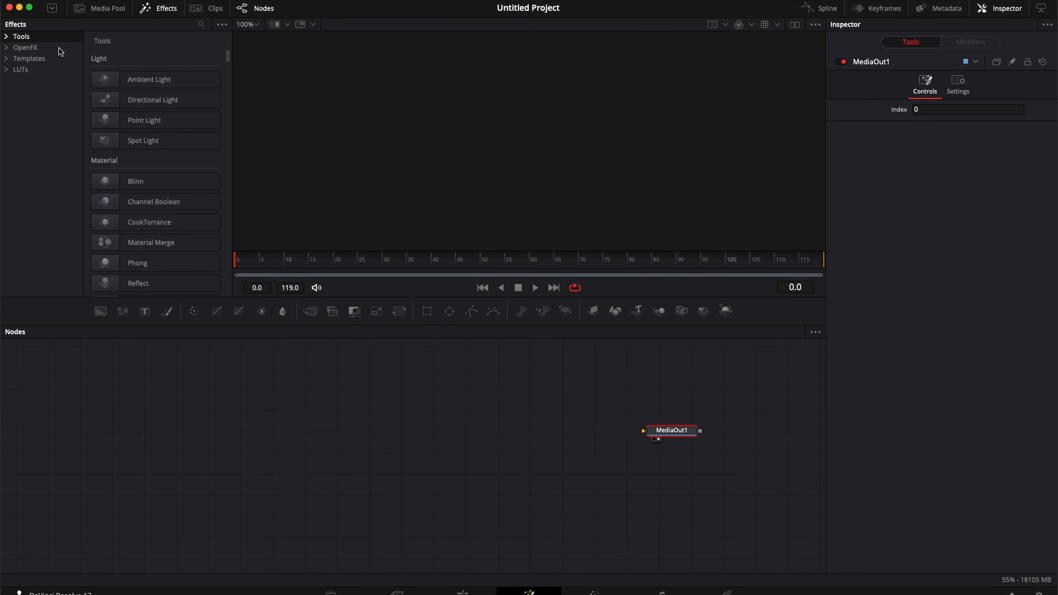
left_click(5, 36)
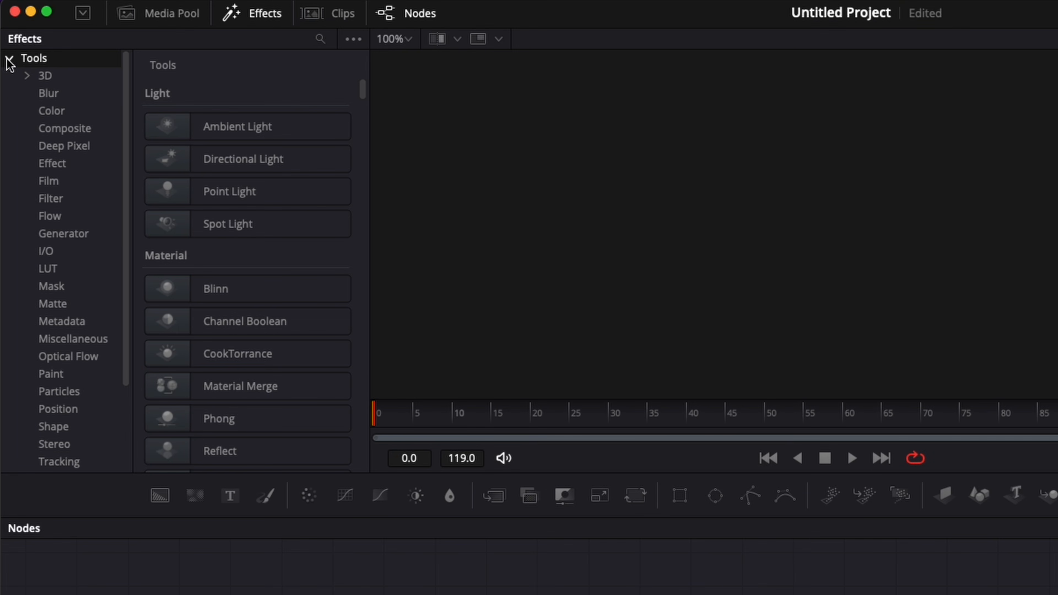
Step: Add sRender, two sRectangle and an sNGon node from the Shape tools to the graph
left_click(50, 427)
left_click(248, 191)
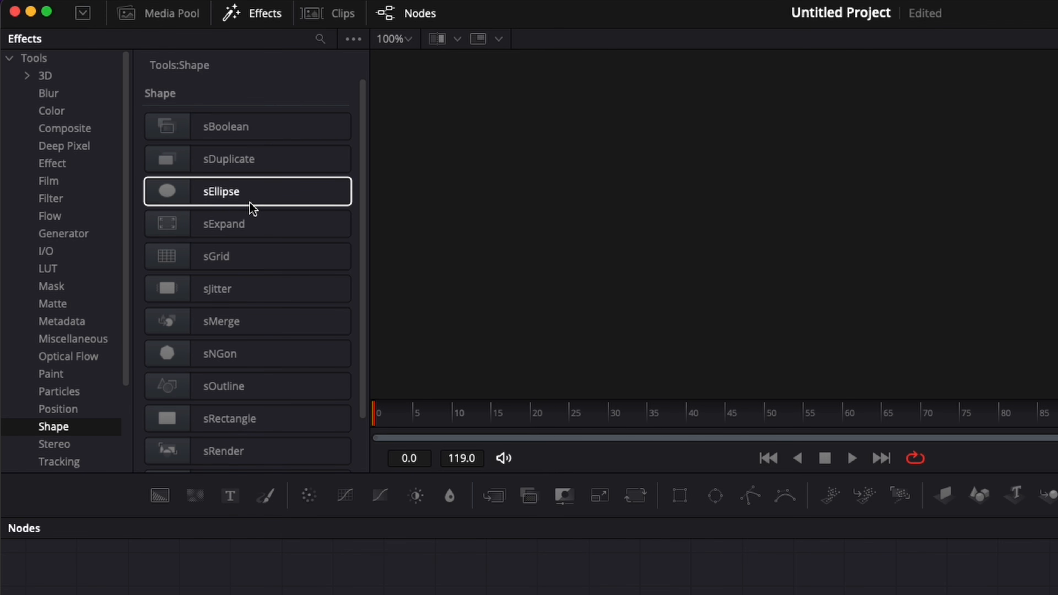
scroll(253, 207, "down", 1)
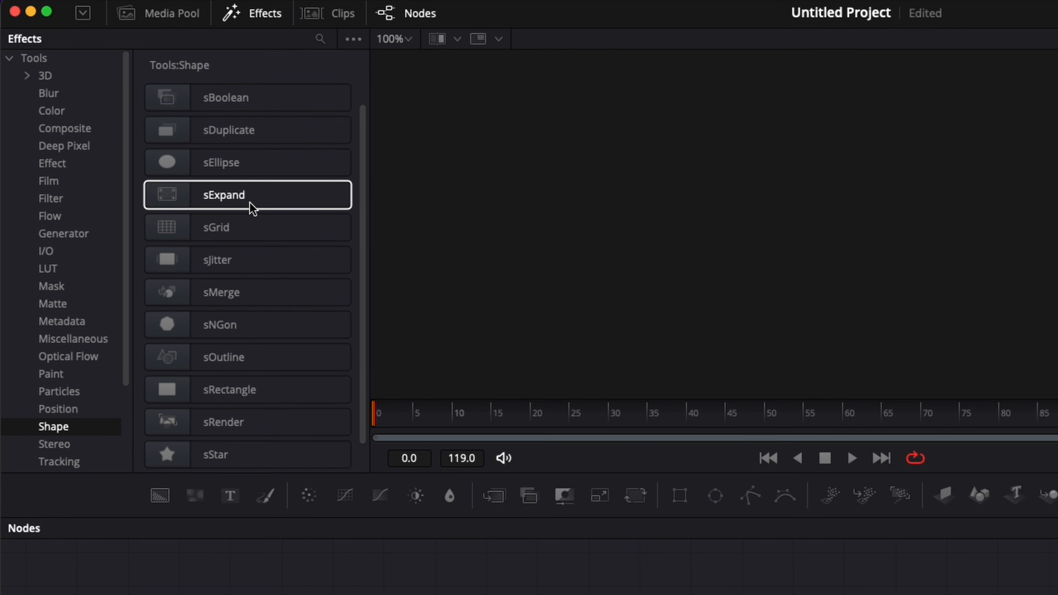
left_click_drag(211, 414, 559, 564)
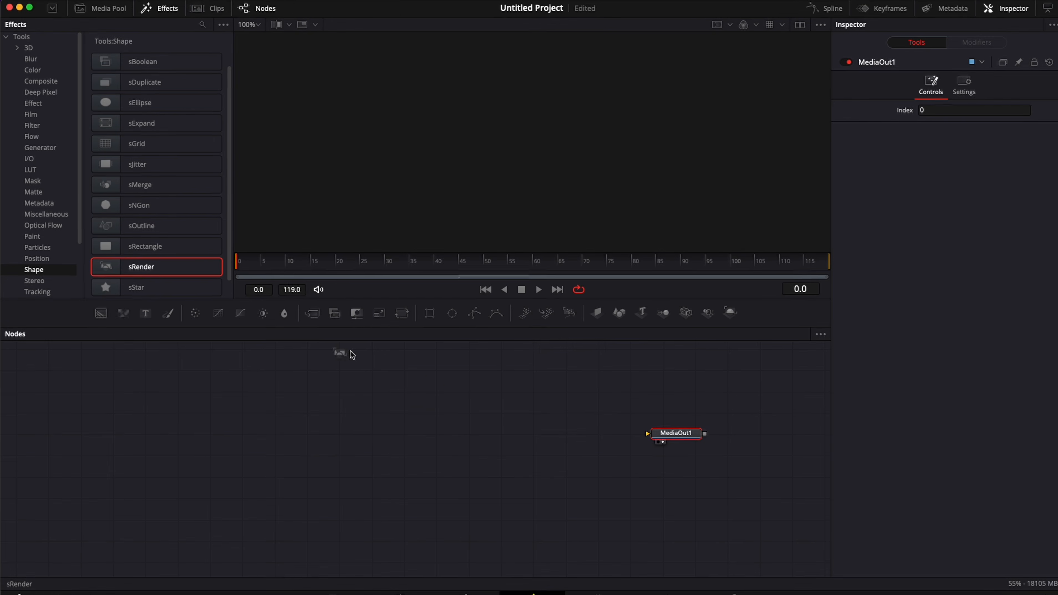
left_click_drag(353, 354, 442, 421)
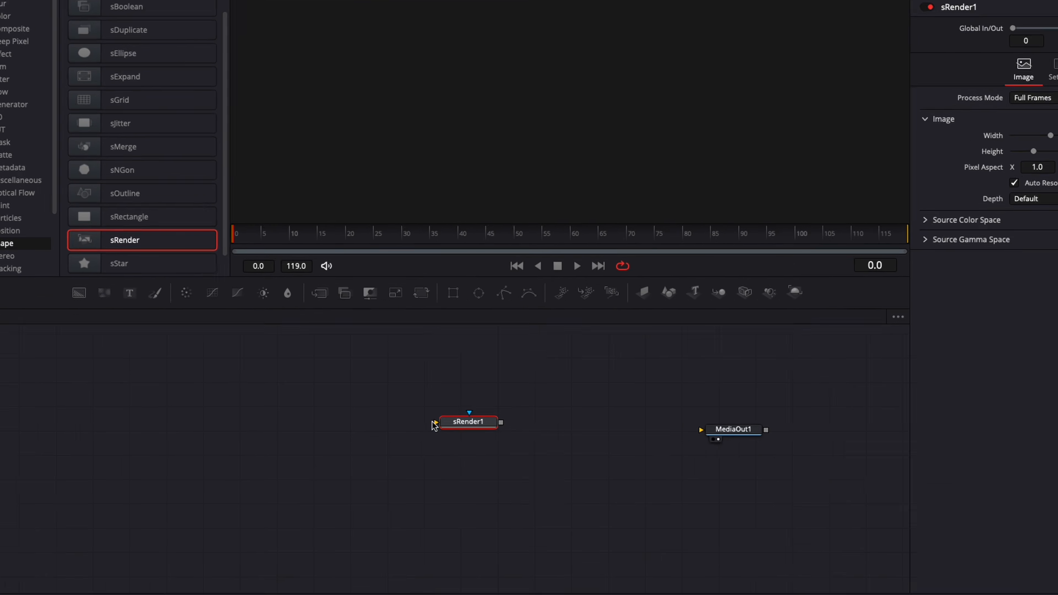
left_click_drag(95, 222, 295, 383)
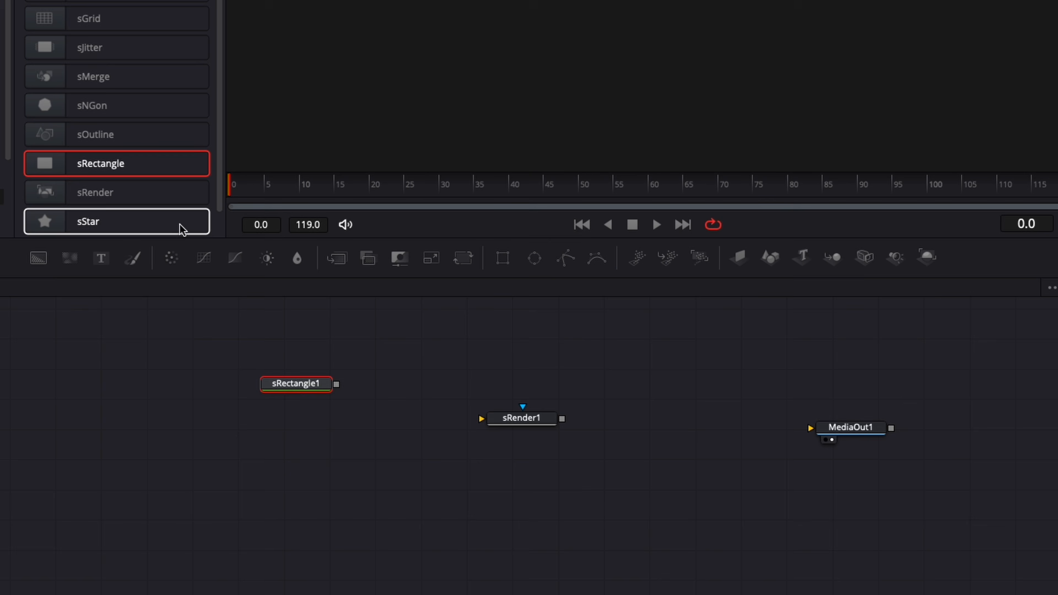
left_click_drag(108, 166, 402, 380)
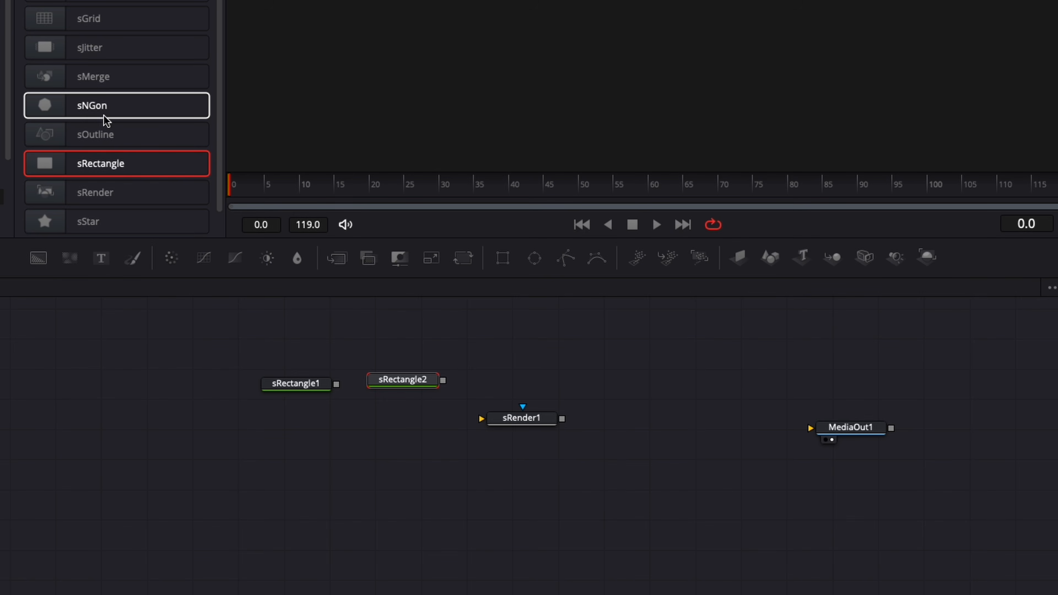
left_click_drag(89, 115, 196, 432)
Step: Merge sRectangle2 onto sRectangle1 as sMerge1 and arrange sRender1 and sNGon1 around it
left_click_drag(522, 418, 708, 410)
left_click_drag(307, 392, 369, 434)
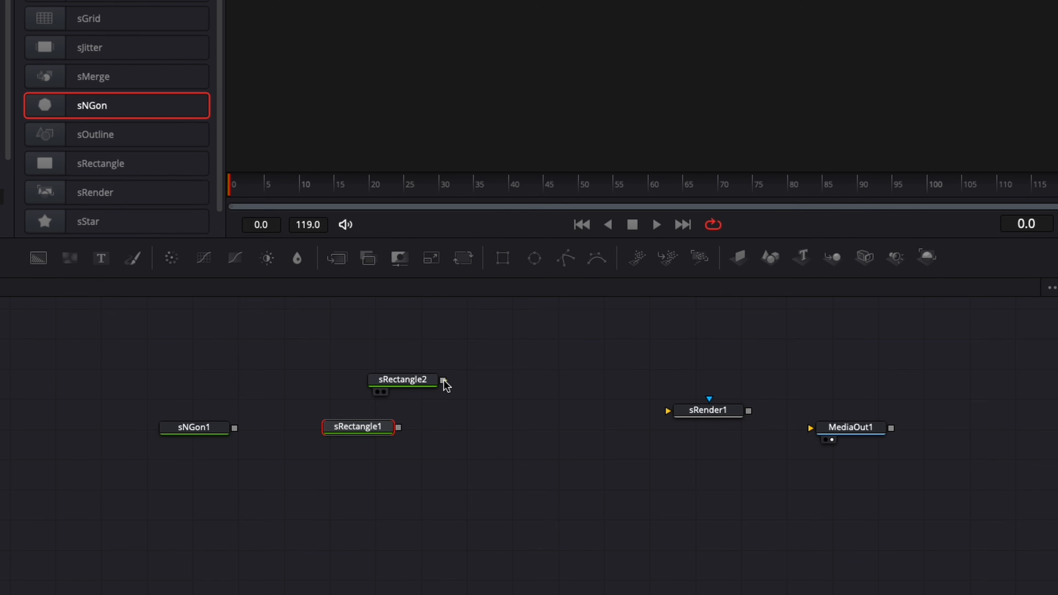
left_click_drag(443, 380, 398, 428)
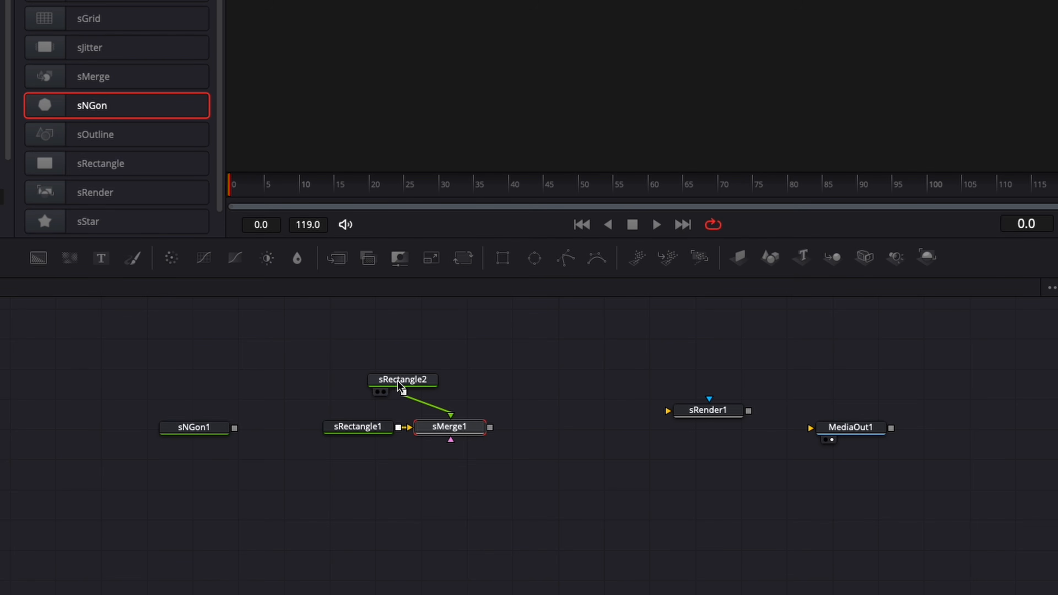
left_click_drag(402, 380, 449, 378)
left_click(201, 436)
left_click_drag(201, 435, 563, 384)
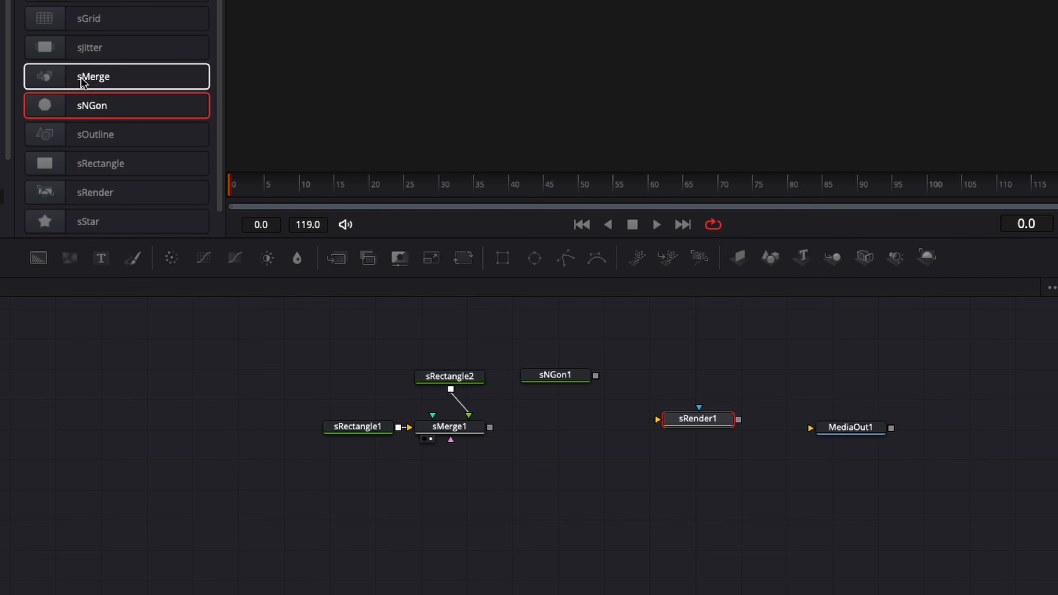
Step: Add sMerge2 combining sMerge1 and sNGon1, chained through sRender1 into MediaOut1
left_click_drag(82, 82, 560, 429)
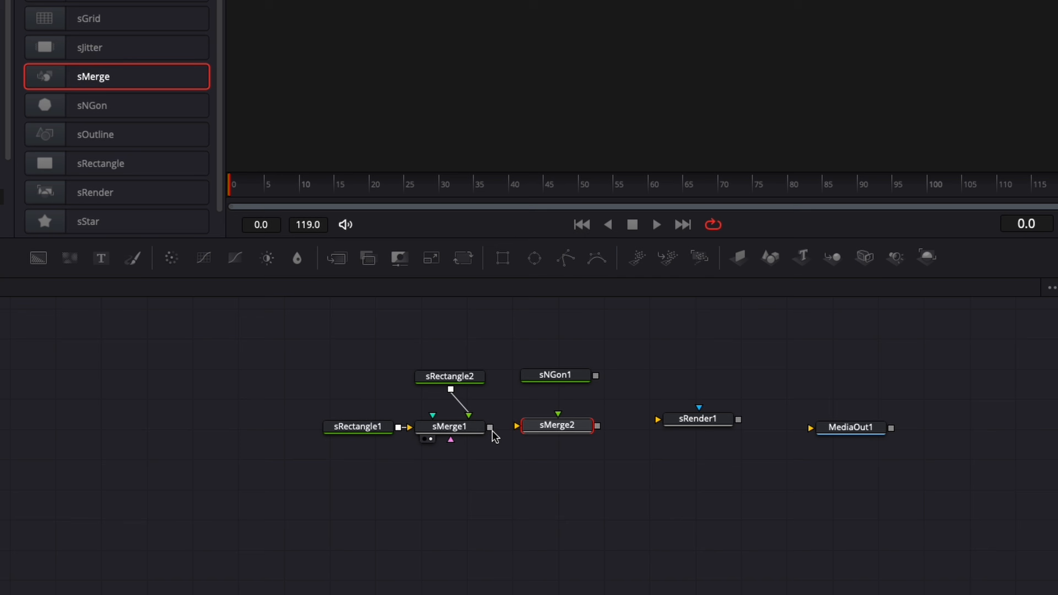
left_click_drag(490, 427, 521, 426)
left_click_drag(597, 426, 678, 431)
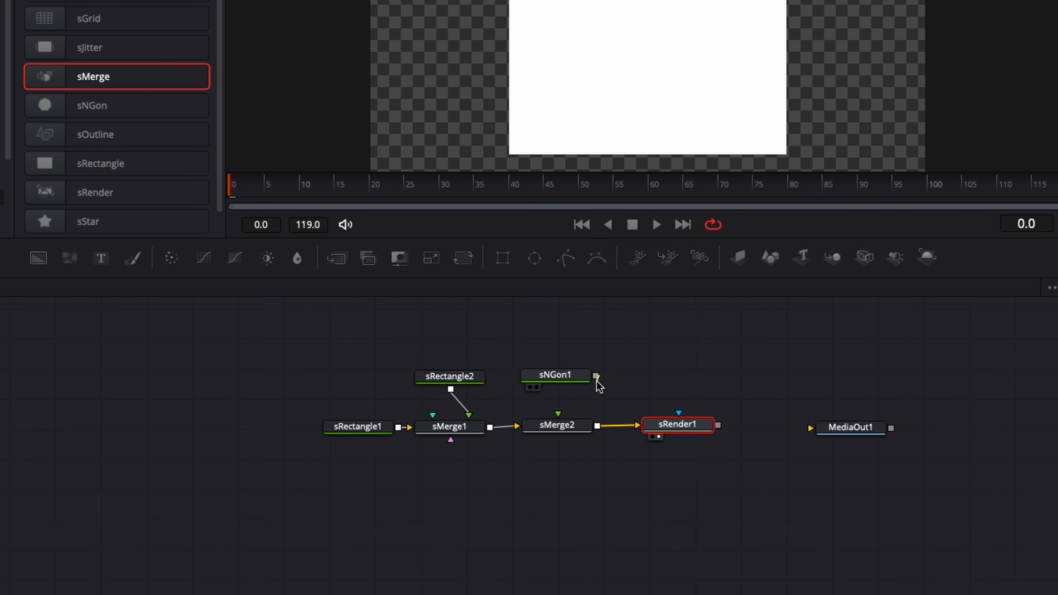
left_click_drag(598, 385, 558, 414)
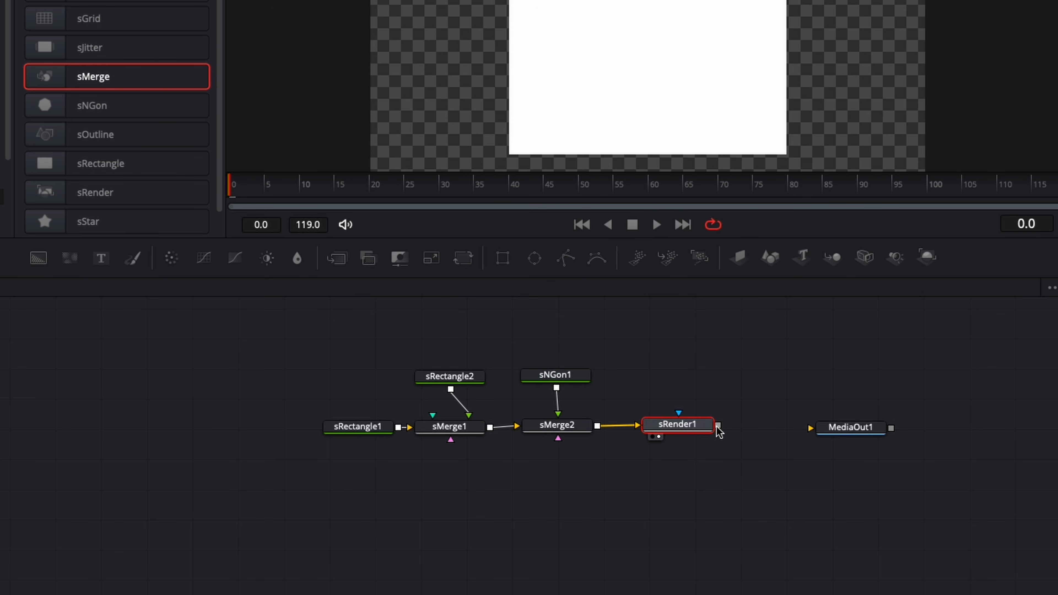
left_click_drag(719, 431, 874, 420)
left_click(829, 429)
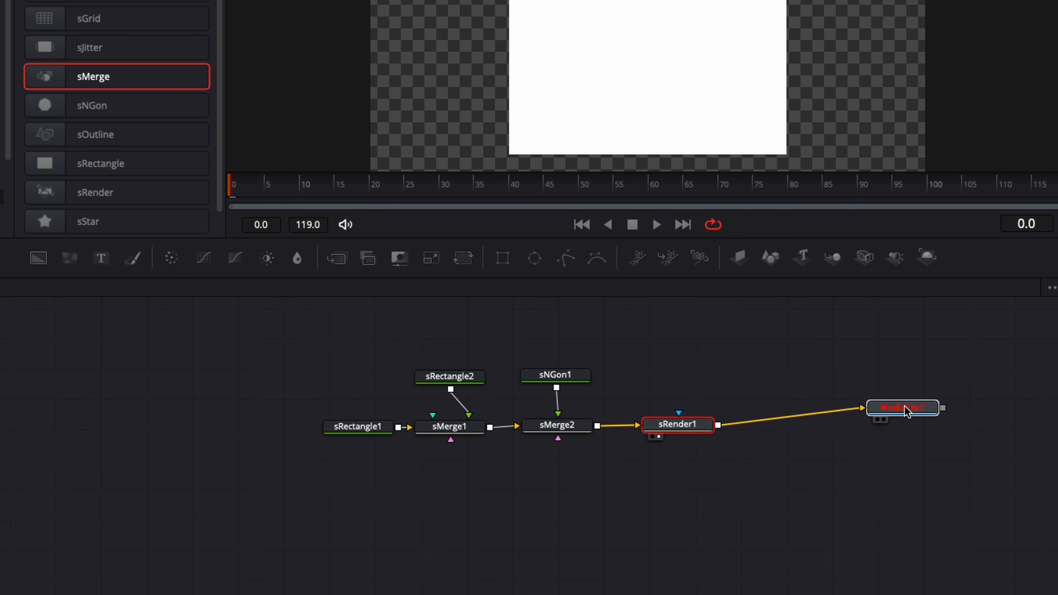
left_click(327, 186)
left_click(556, 376)
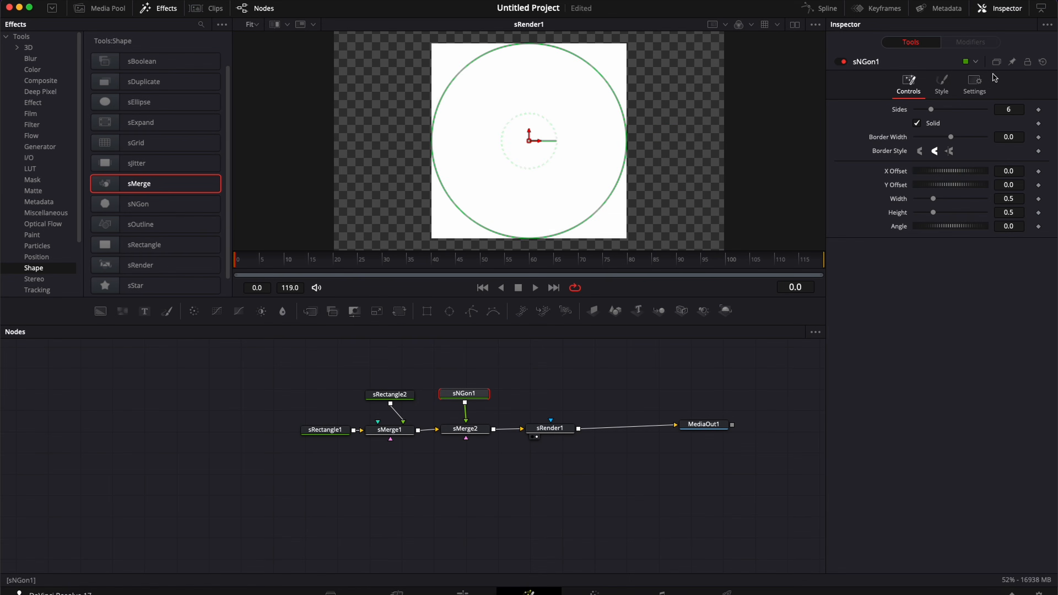
Step: Set sNGon1's Style colour to red using the colour wheel picker
left_click(938, 81)
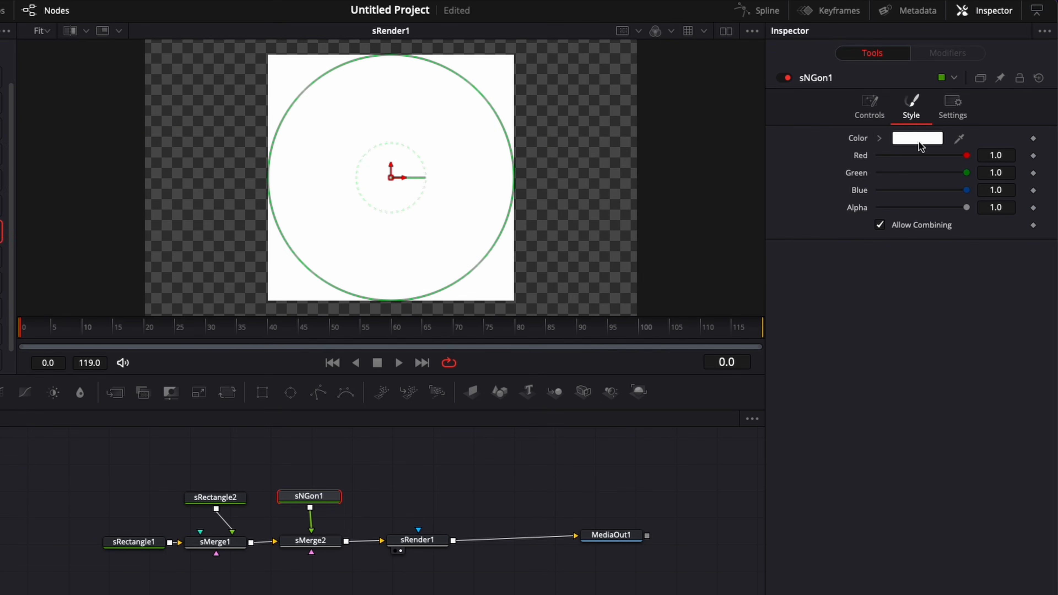
left_click(919, 141)
left_click(15, 230)
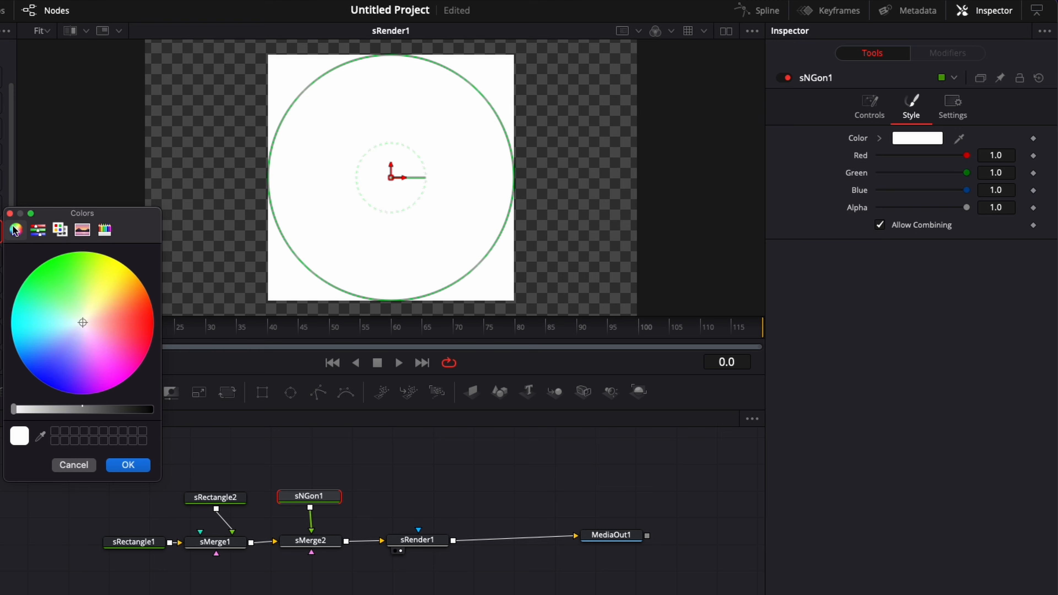
left_click(133, 327)
left_click(141, 465)
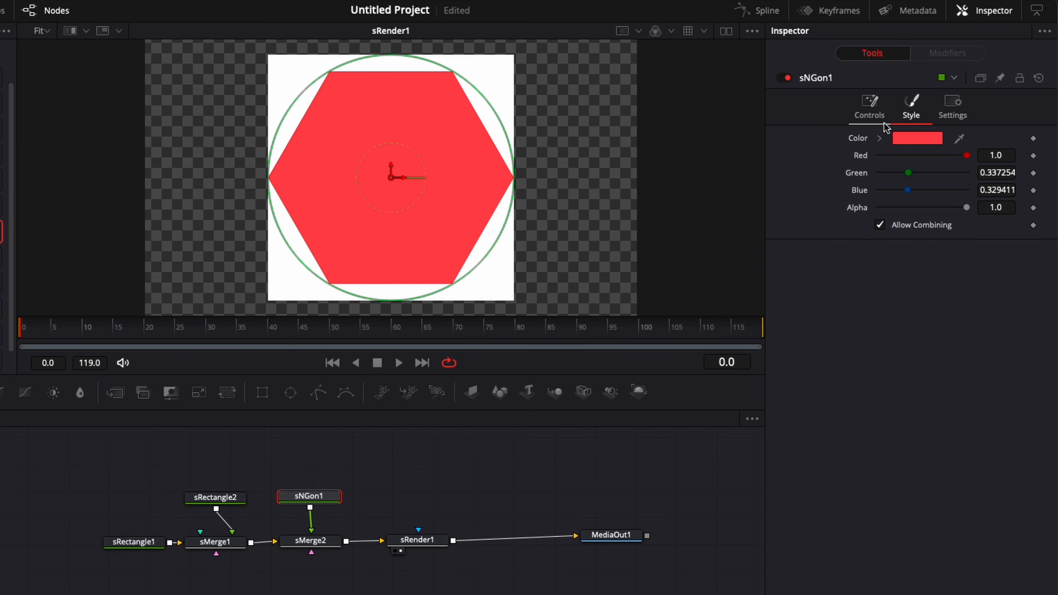
Step: Reduce sNGon1 to 3 sides so it becomes a triangle
left_click(872, 111)
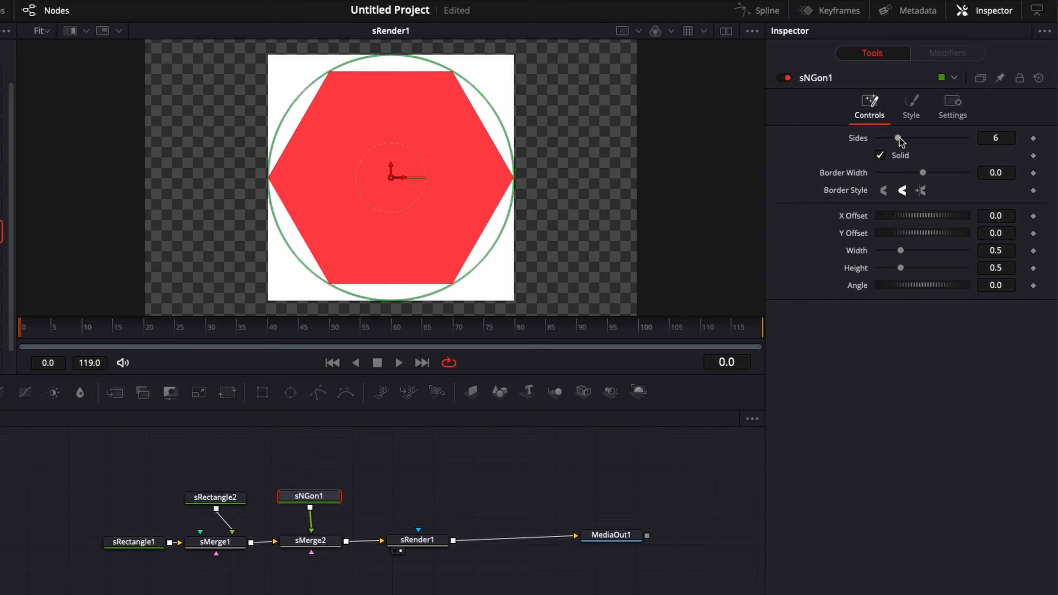
left_click_drag(898, 139, 885, 141)
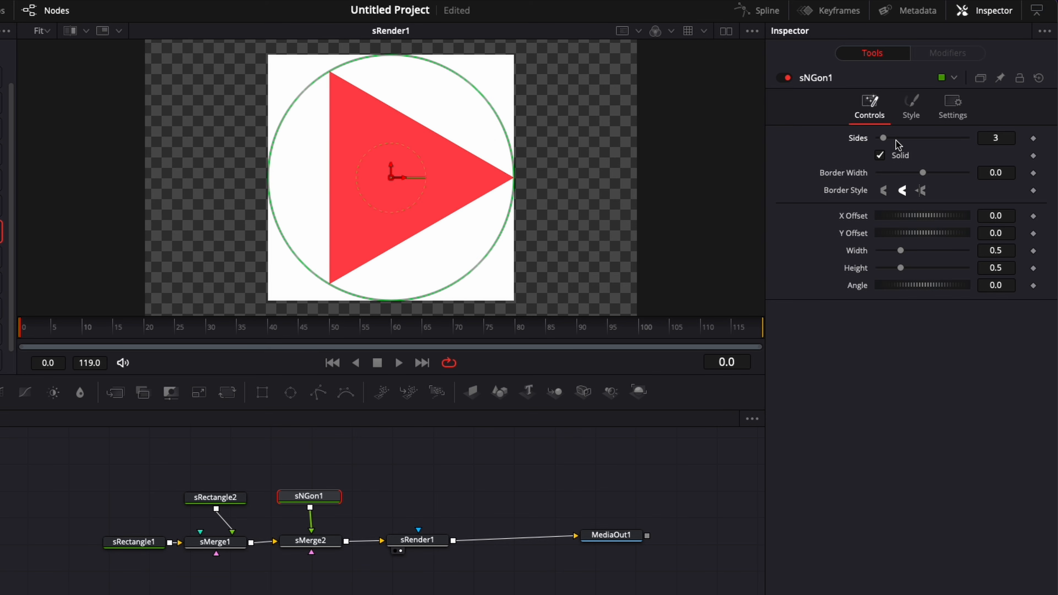
mouse_move(884, 139)
left_mouse_down()
mouse_move(898, 141)
mouse_move(884, 146)
left_mouse_up()
Step: Set sNGon1's Angle to -30 so the triangle points up
left_click(1009, 285)
double_click(1009, 285)
type("-")
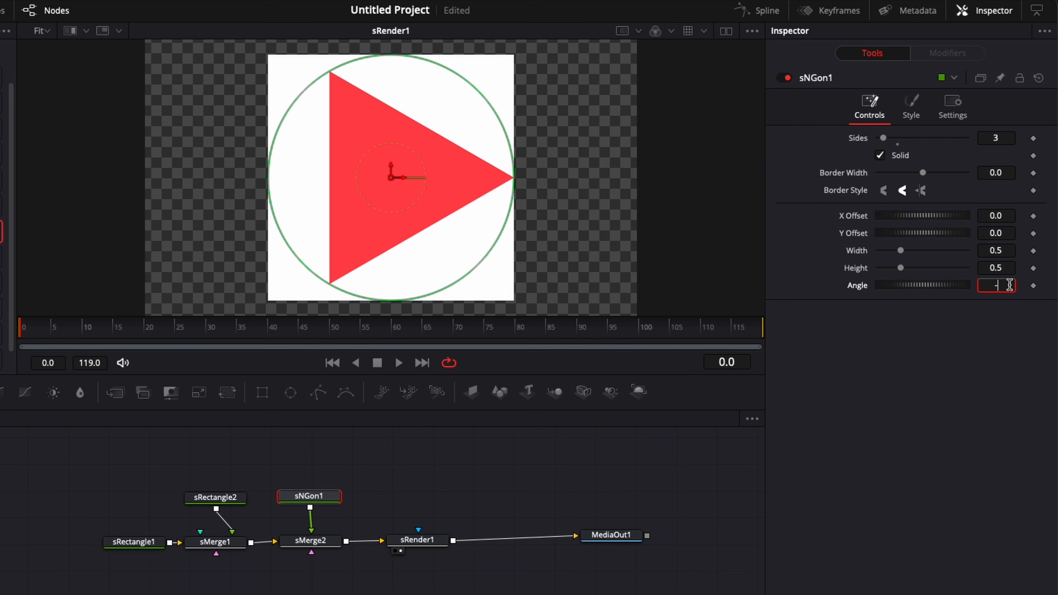
type("30")
key("Tab")
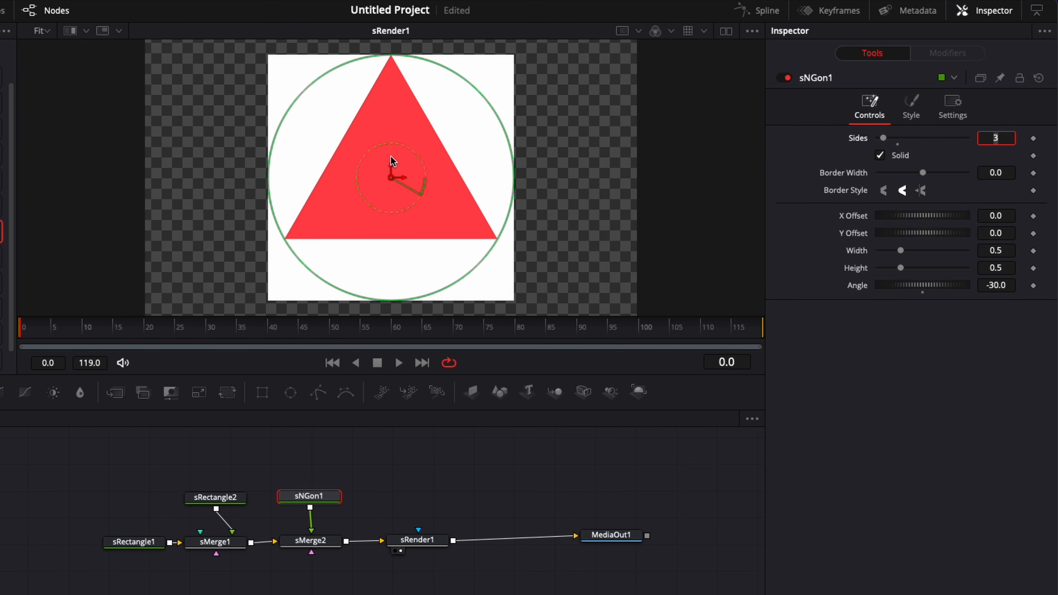
Step: Link the triangle's Width to Height by expression, nudge it down, and set Height to 0.425
right_click(857, 251)
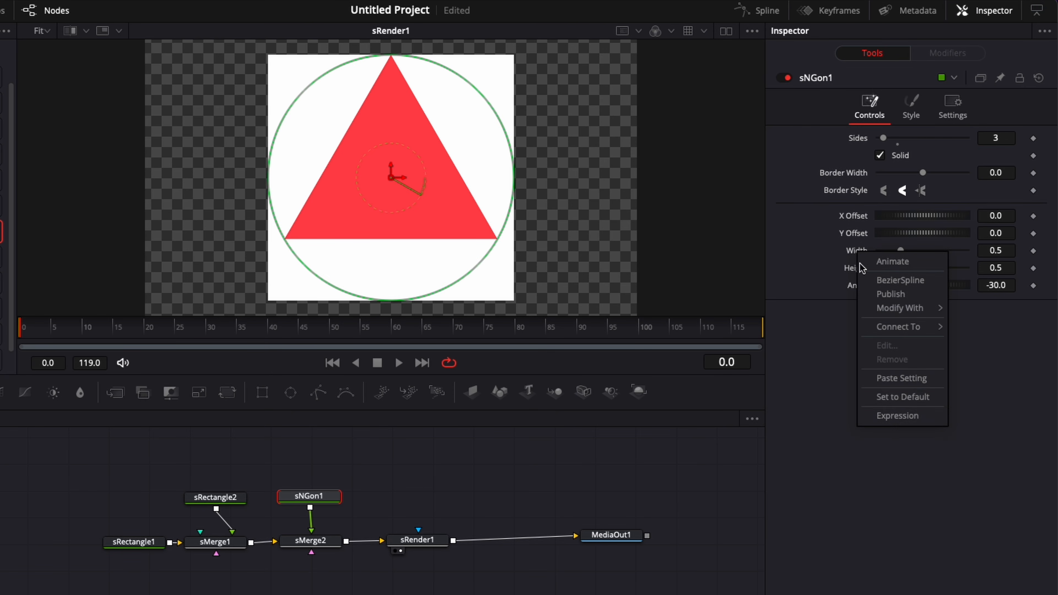
left_click(891, 417)
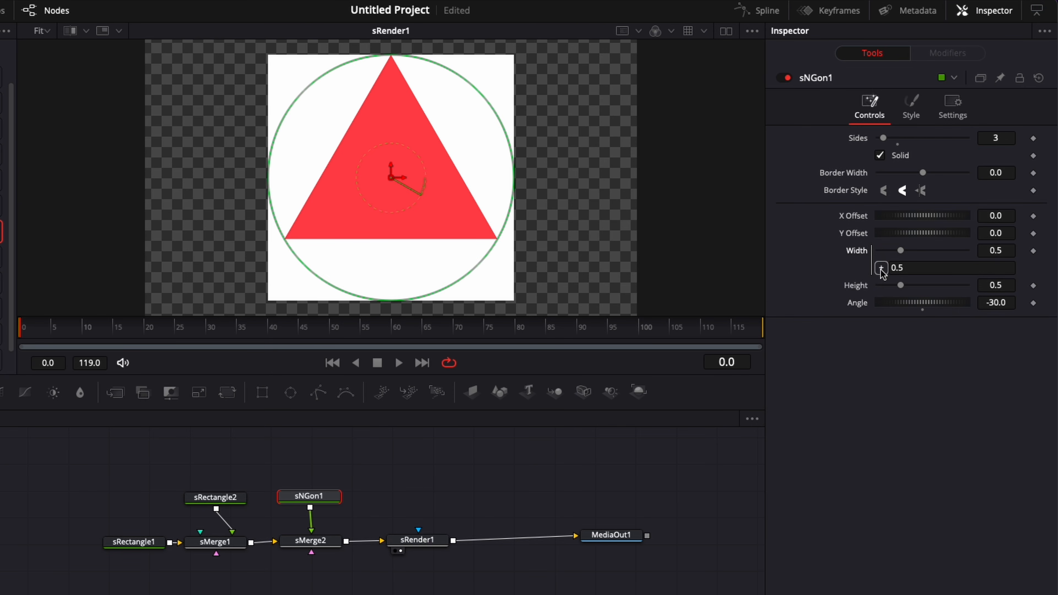
left_click_drag(880, 269, 853, 286)
left_click_drag(390, 165, 389, 175)
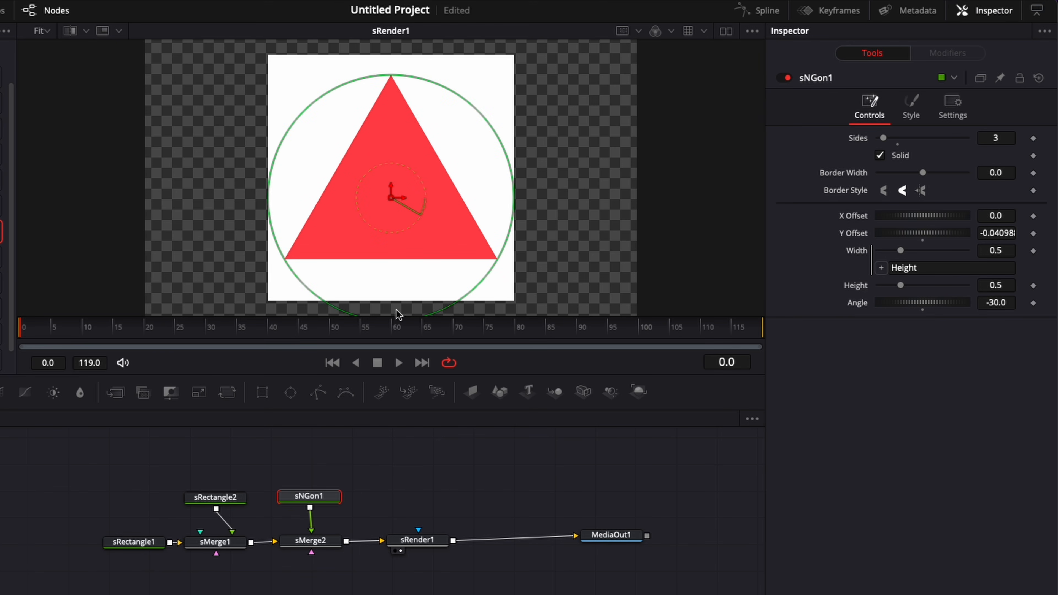
left_click_drag(900, 285, 898, 287)
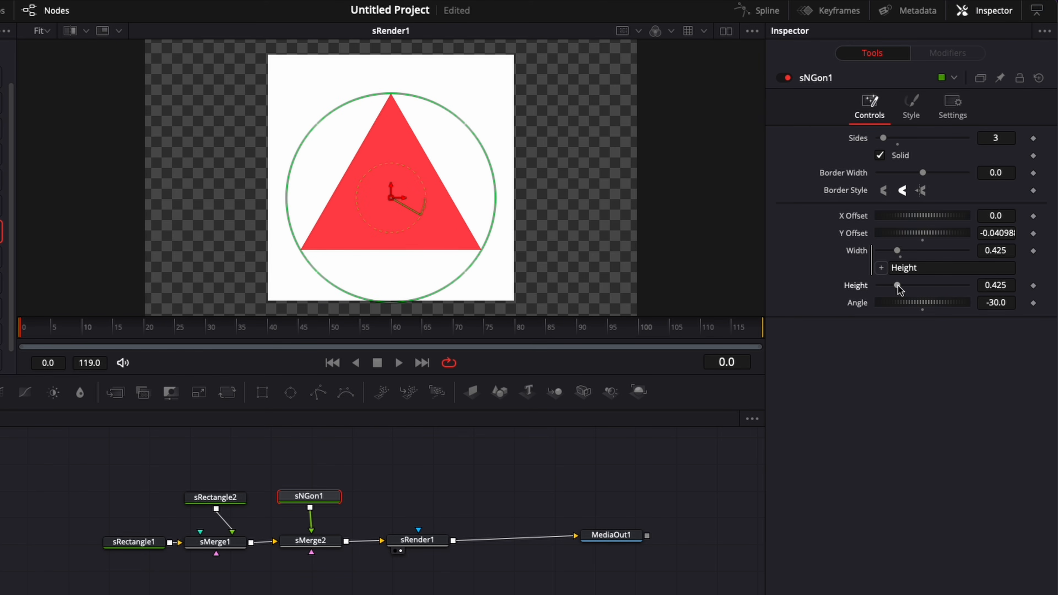
Step: Link sRectangle2's Width to its Height with an expression
left_click(218, 498)
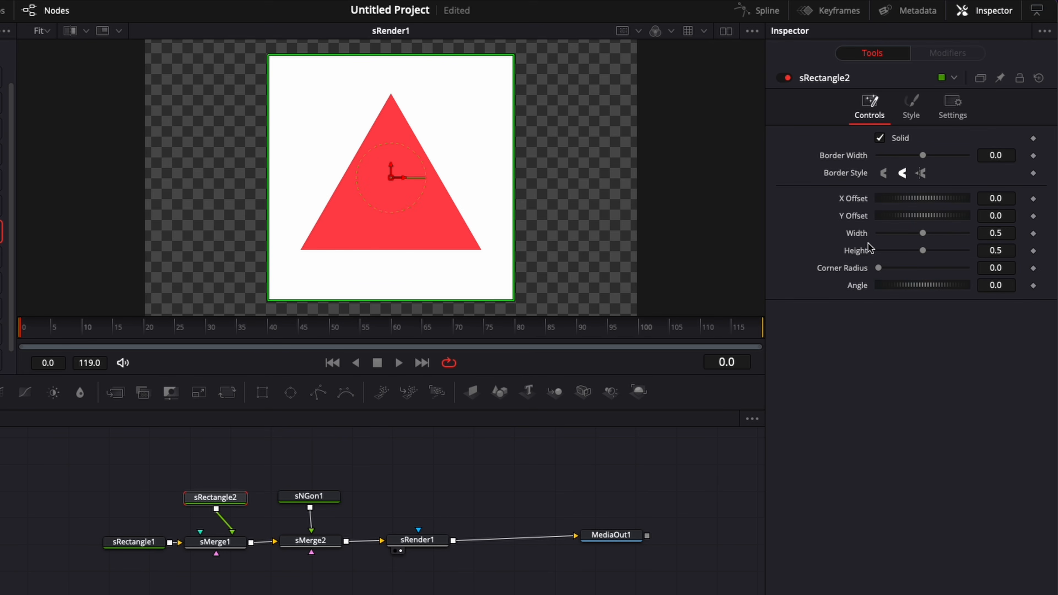
right_click(858, 238)
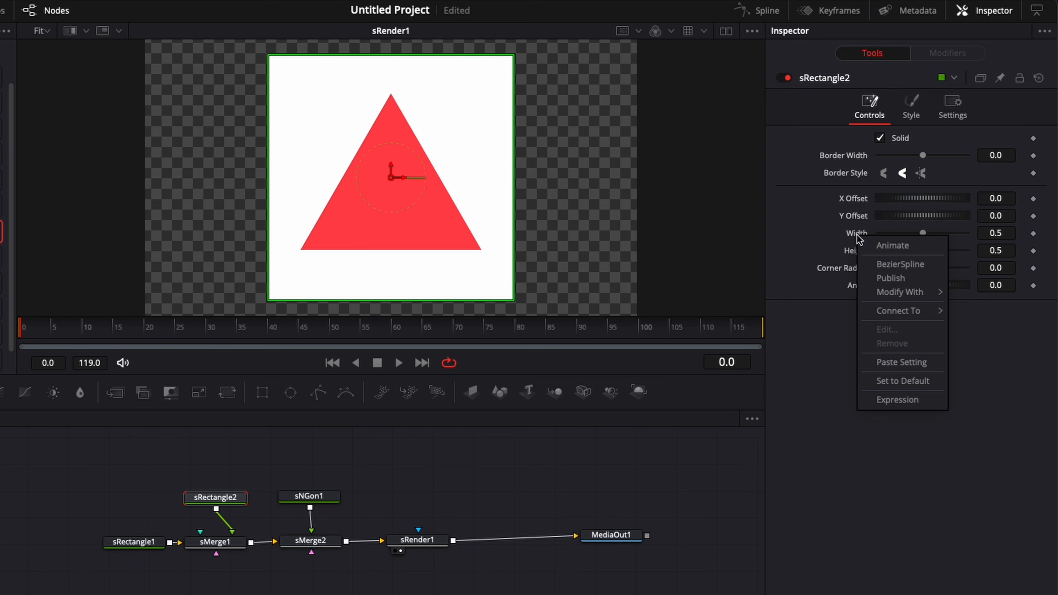
left_click(898, 400)
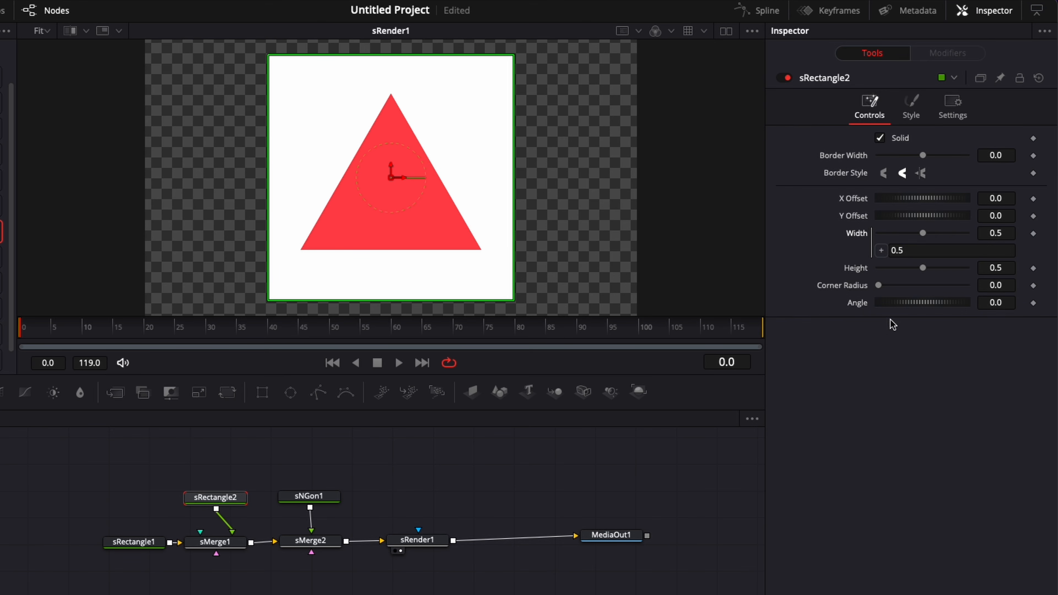
left_click_drag(884, 253, 850, 274)
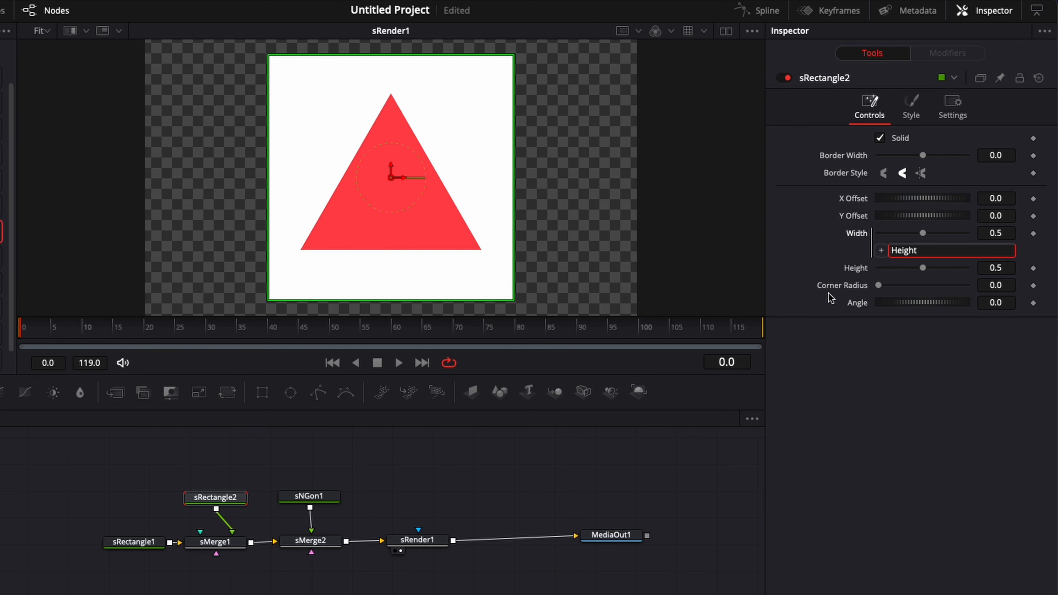
left_click(878, 285)
Step: Set sRectangle2's Corner Radius to 0.4
left_click_drag(878, 286, 894, 286)
left_click(1015, 285)
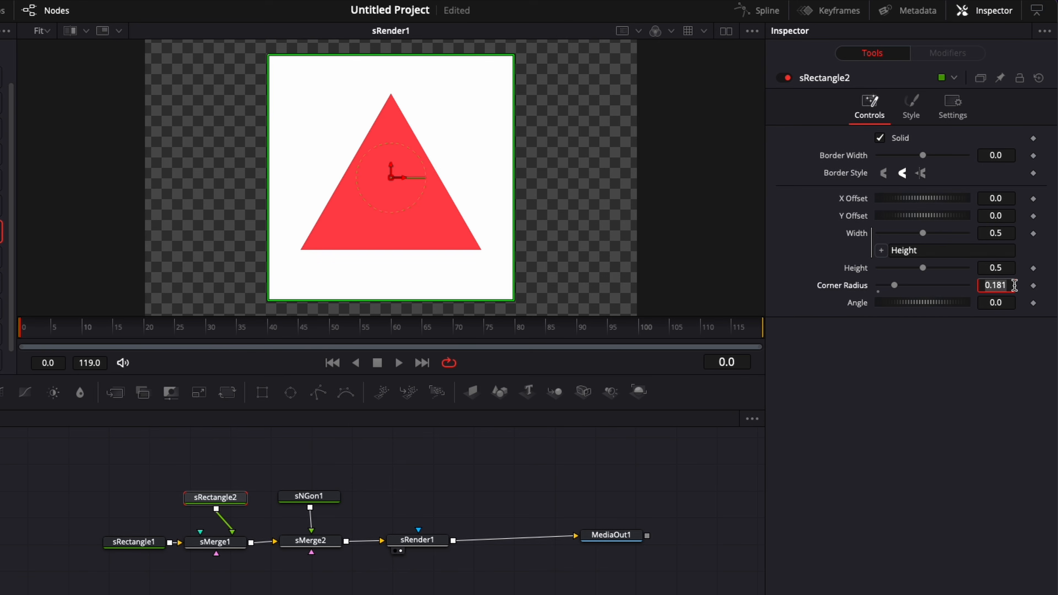
type("0.4")
key("Tab")
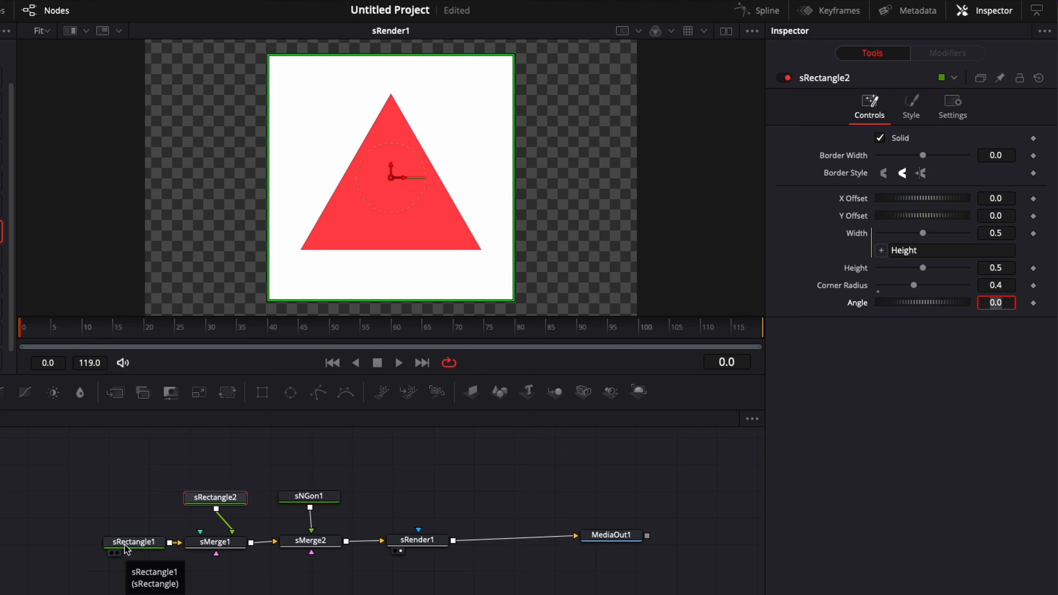
left_click(907, 117)
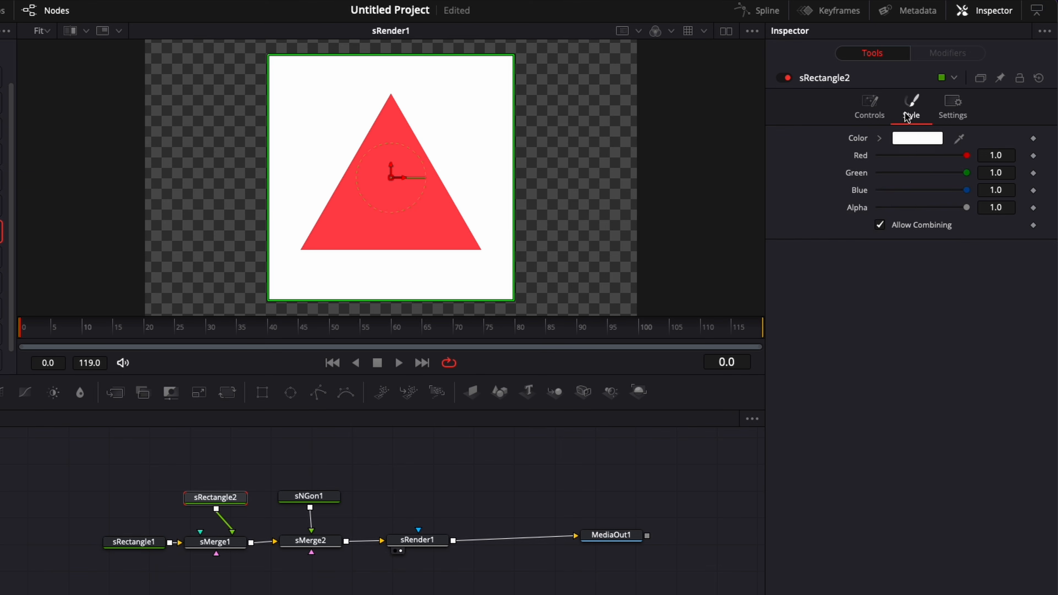
Step: Colour sRectangle2 blue (R 0.372549, G 0.454901, B 1.0) from the colour wheel
left_click(919, 140)
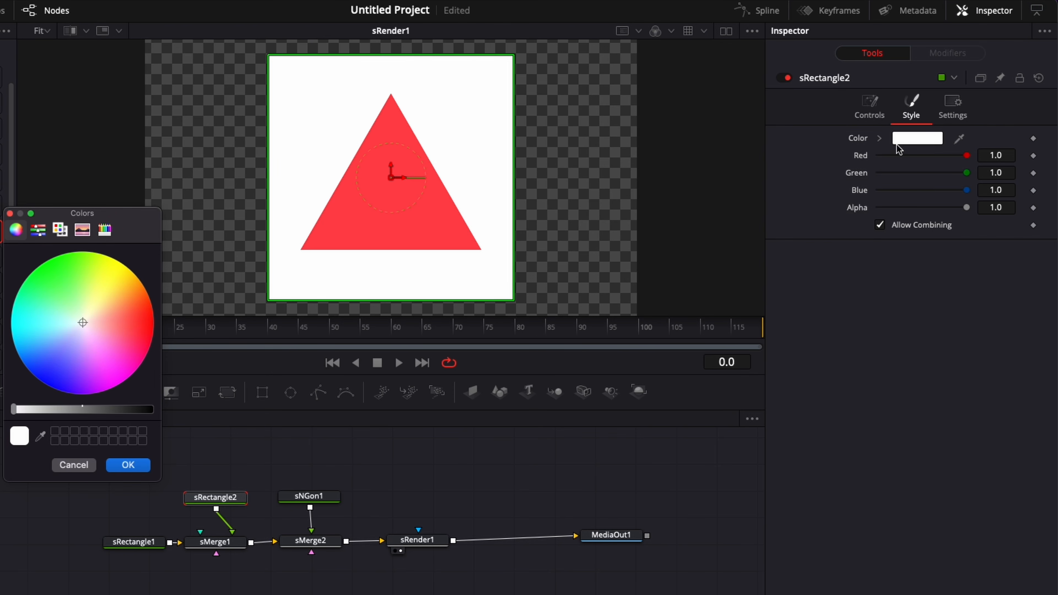
left_click(55, 357)
left_click(122, 463)
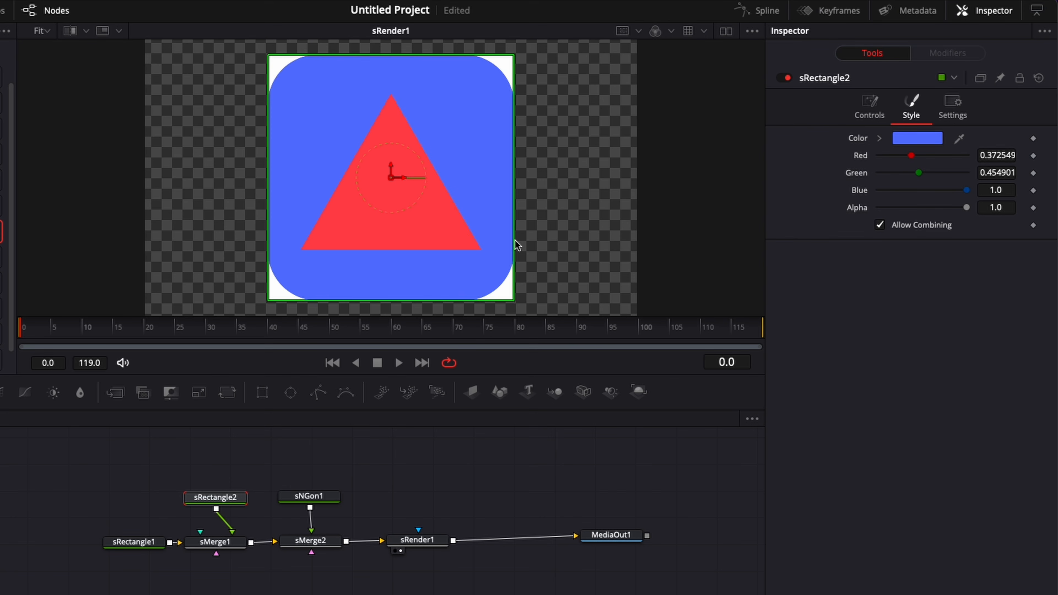
left_click(141, 542)
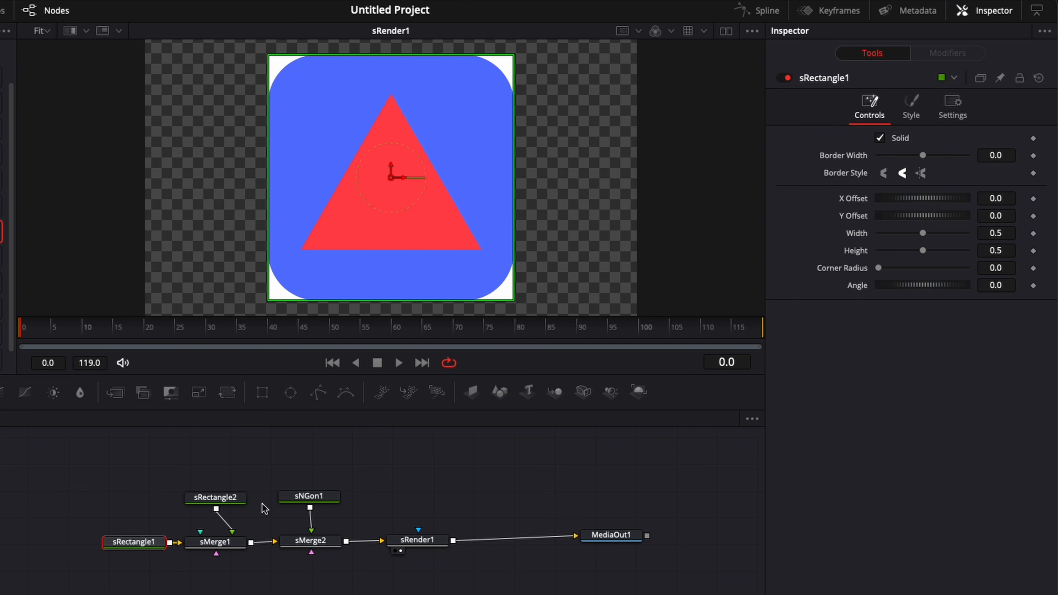
Step: Shrink the blue square's Height to 0.1 and scale the red triangle down to fit it
left_click(309, 496)
left_click(215, 497)
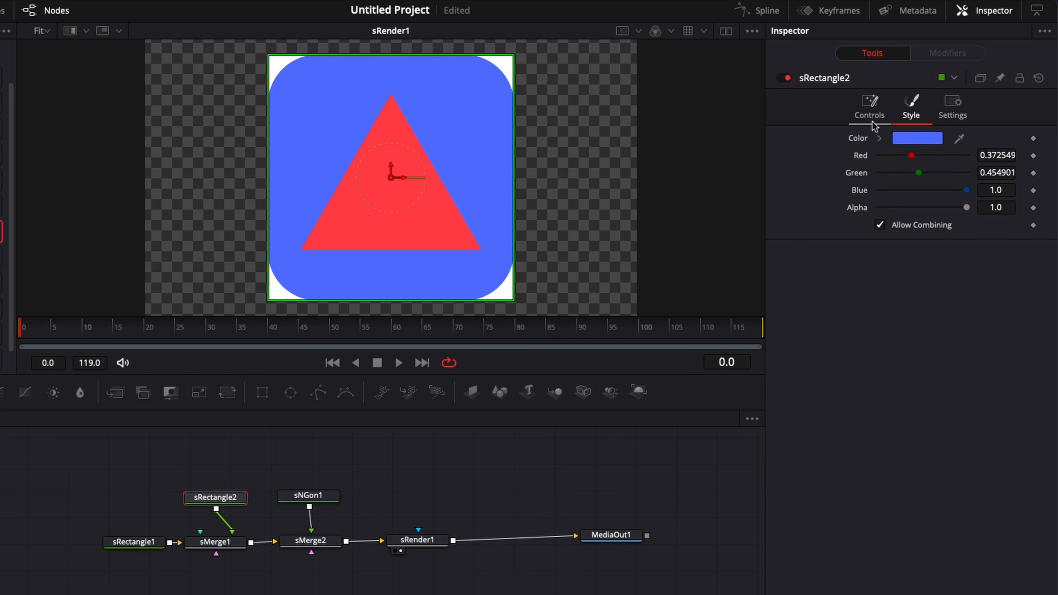
left_click(869, 106)
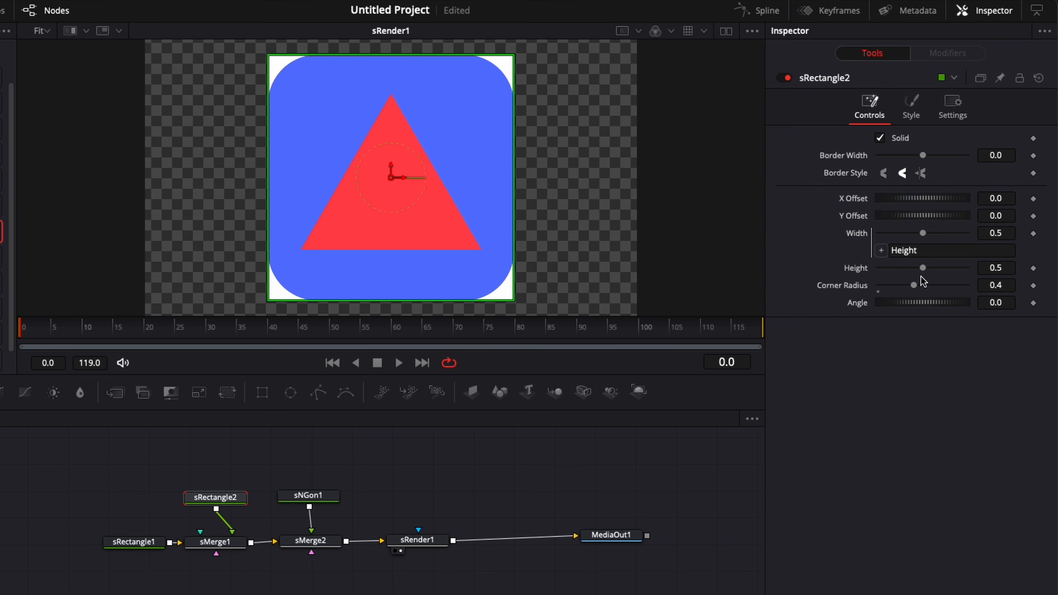
left_click_drag(921, 268, 891, 272)
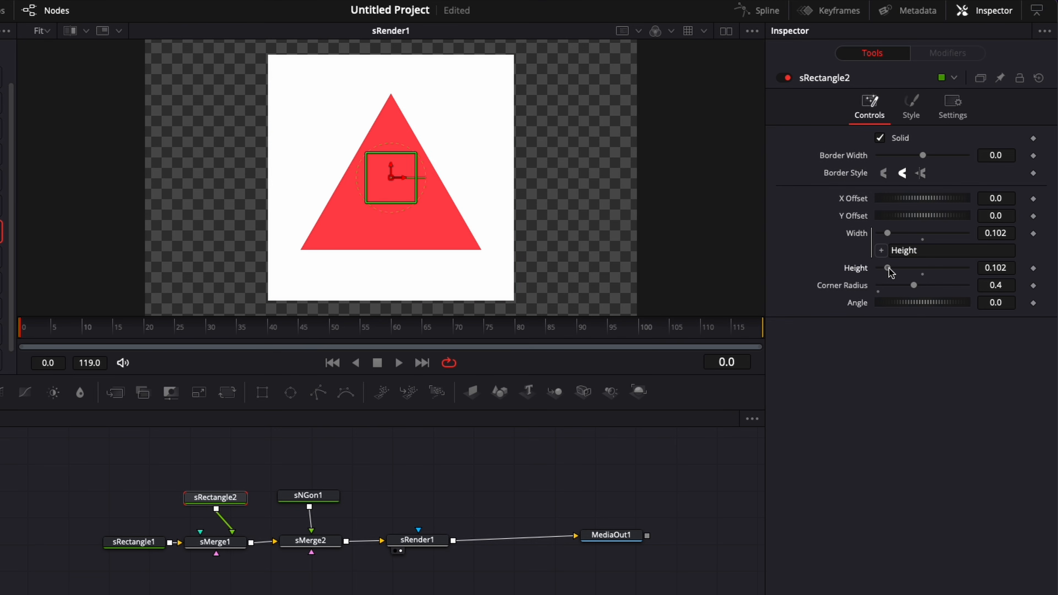
left_click(311, 498)
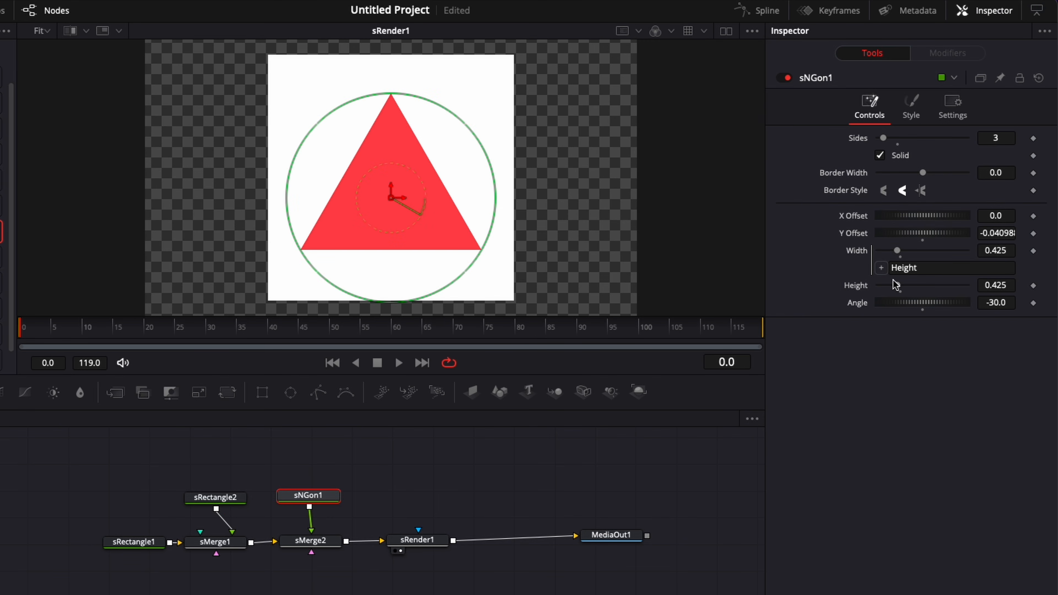
left_click_drag(897, 287, 882, 288)
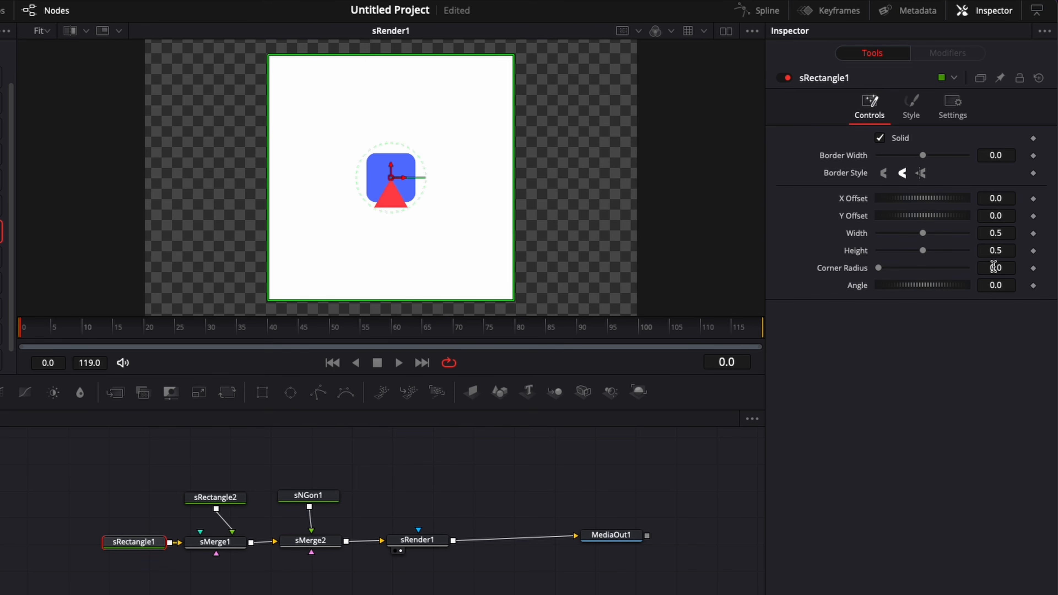
Step: Give the white sRectangle1 a 0.4 corner radius and flatten its Height to 0.118
left_click(1006, 268)
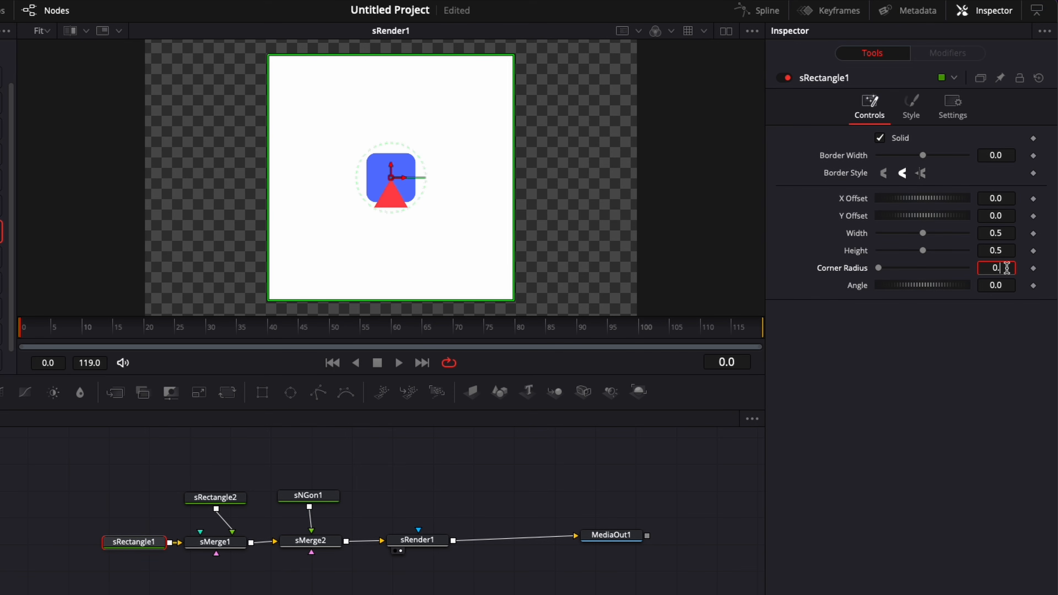
key("Tab")
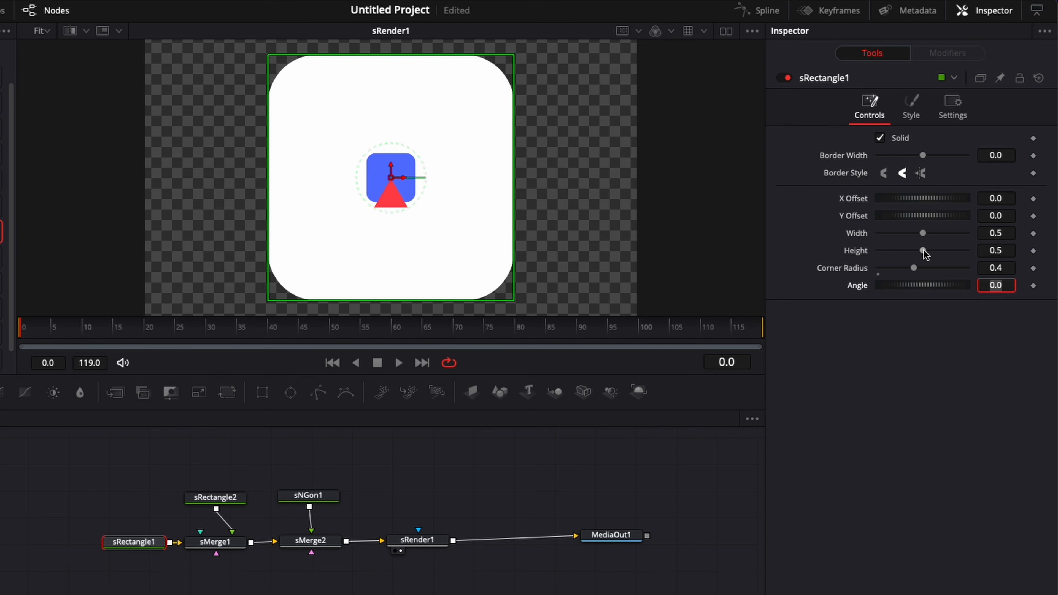
left_click_drag(925, 254, 891, 256)
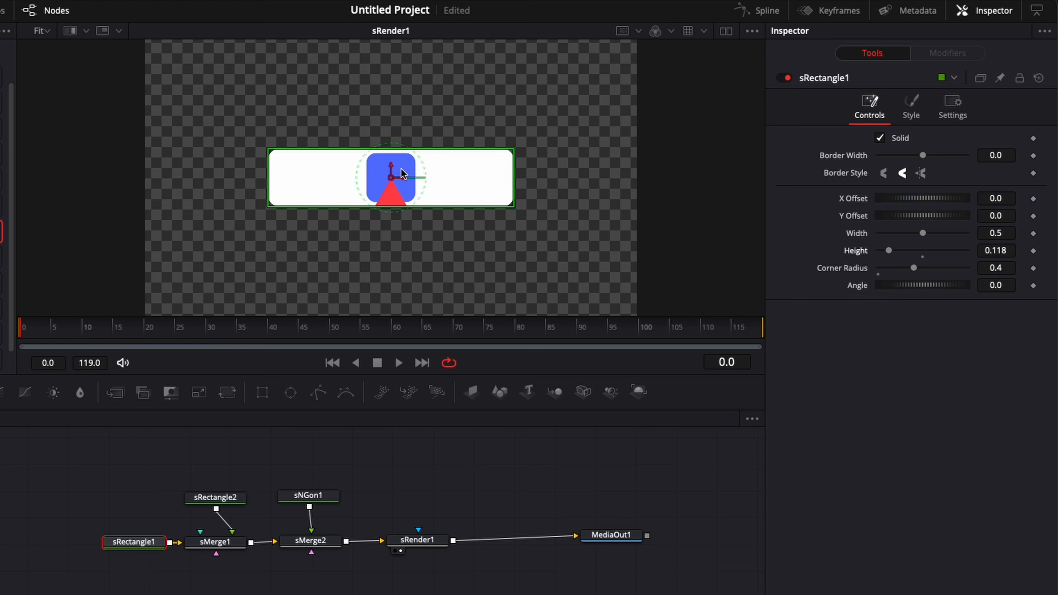
left_click(405, 184)
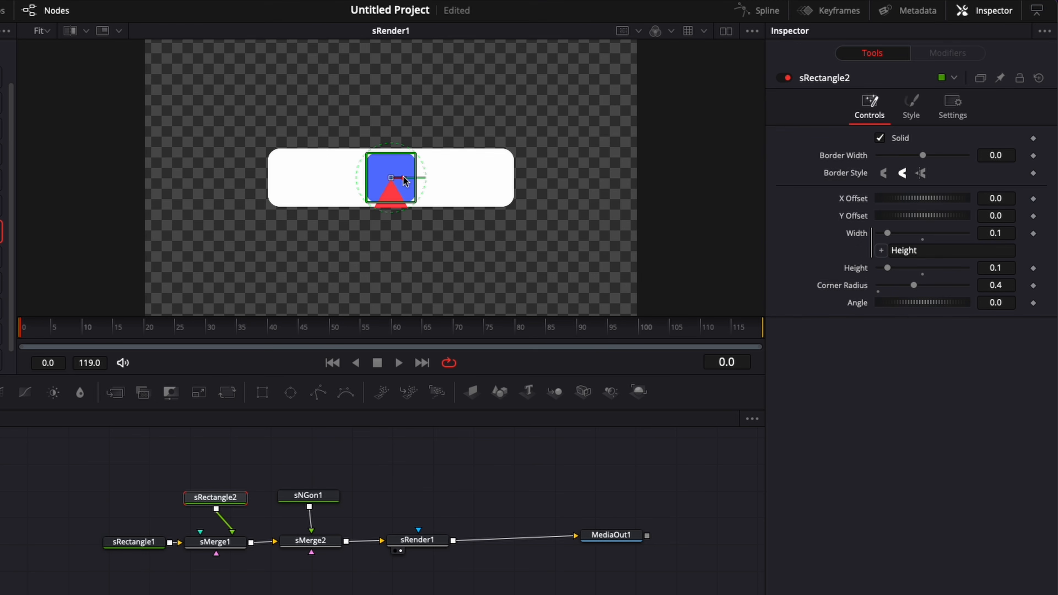
Step: Move the blue square to the bar's left end (X -0.185), place the triangle on it, and view at 100%
left_click_drag(405, 181, 314, 183)
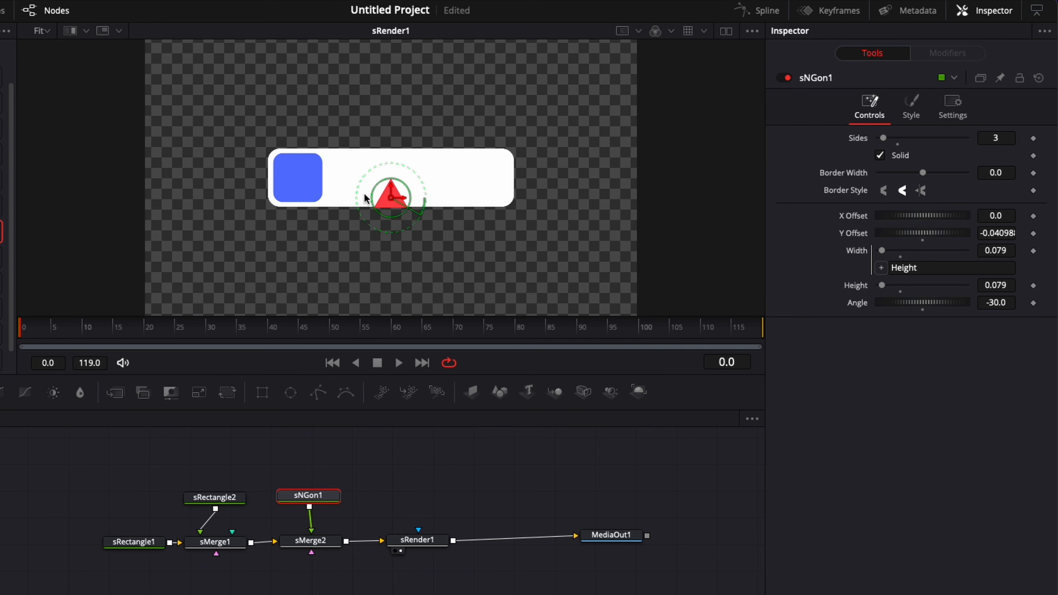
left_click_drag(392, 201, 301, 186)
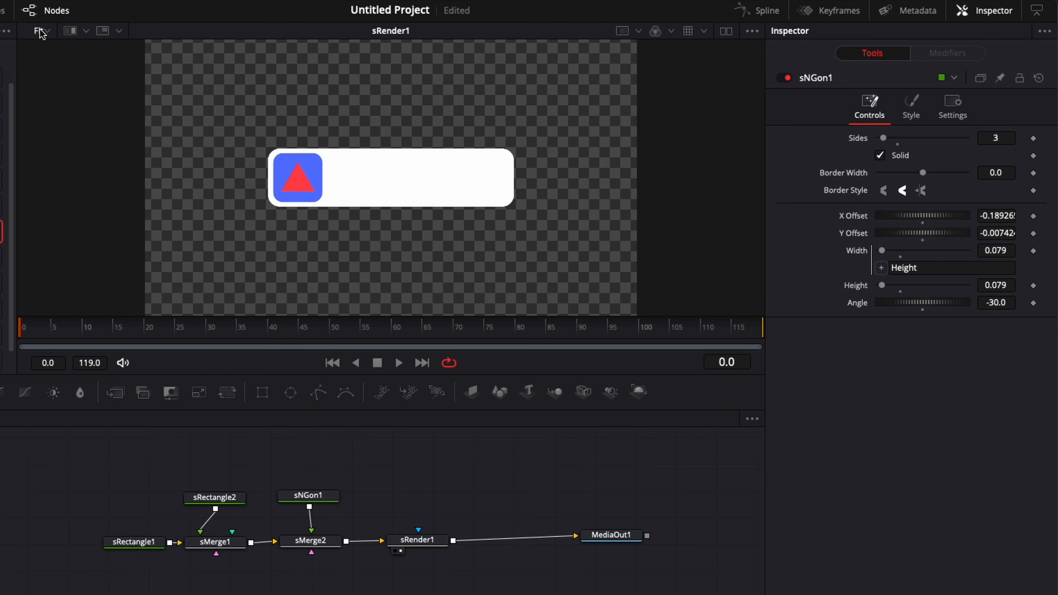
left_click(43, 32)
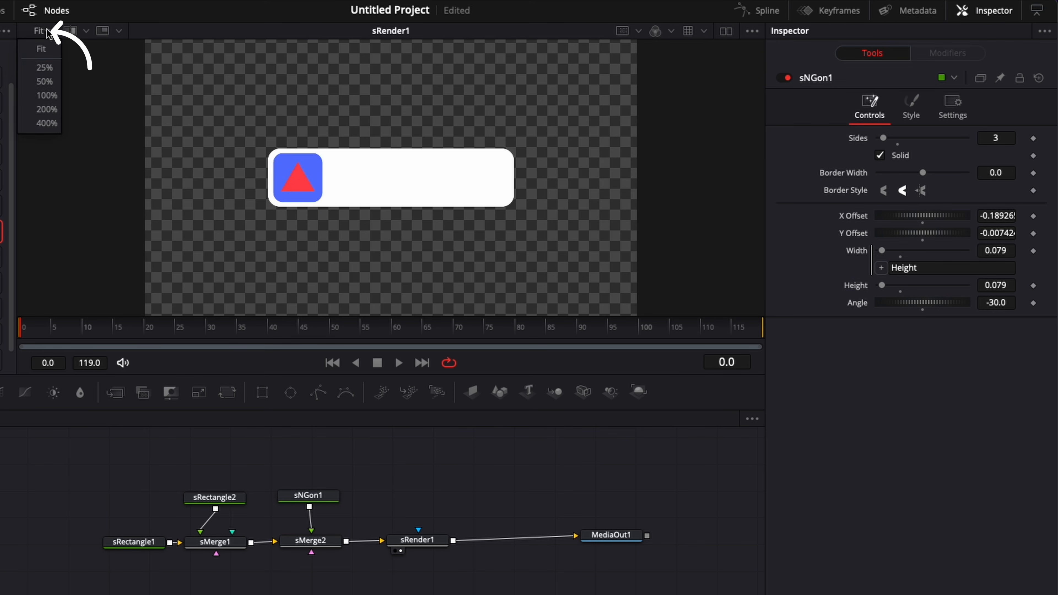
left_click(47, 96)
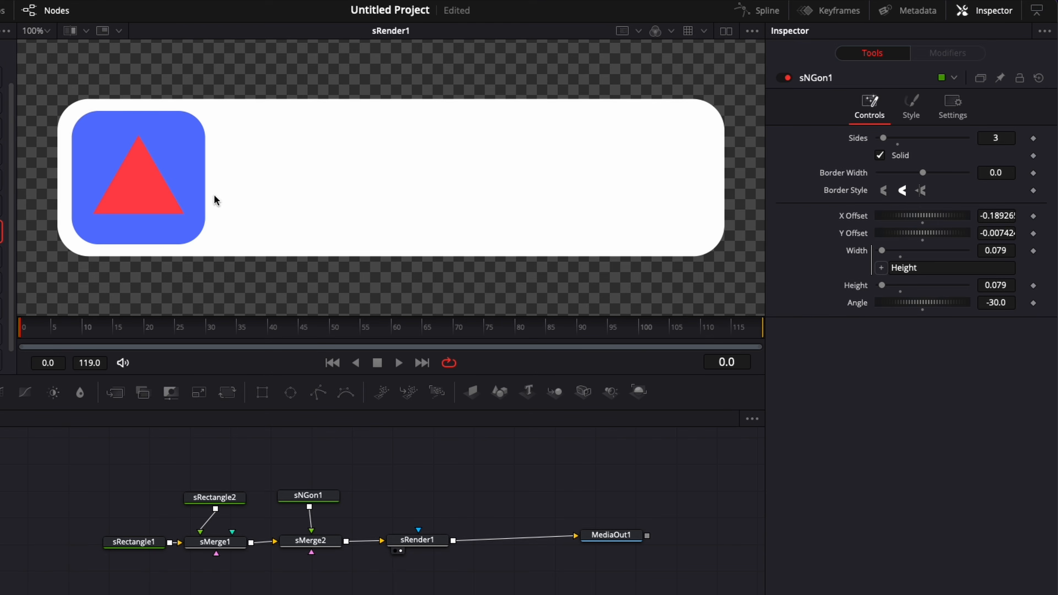
Step: Move the sNGon1 triangle left to centre it on the blue rounded square
left_click(312, 495)
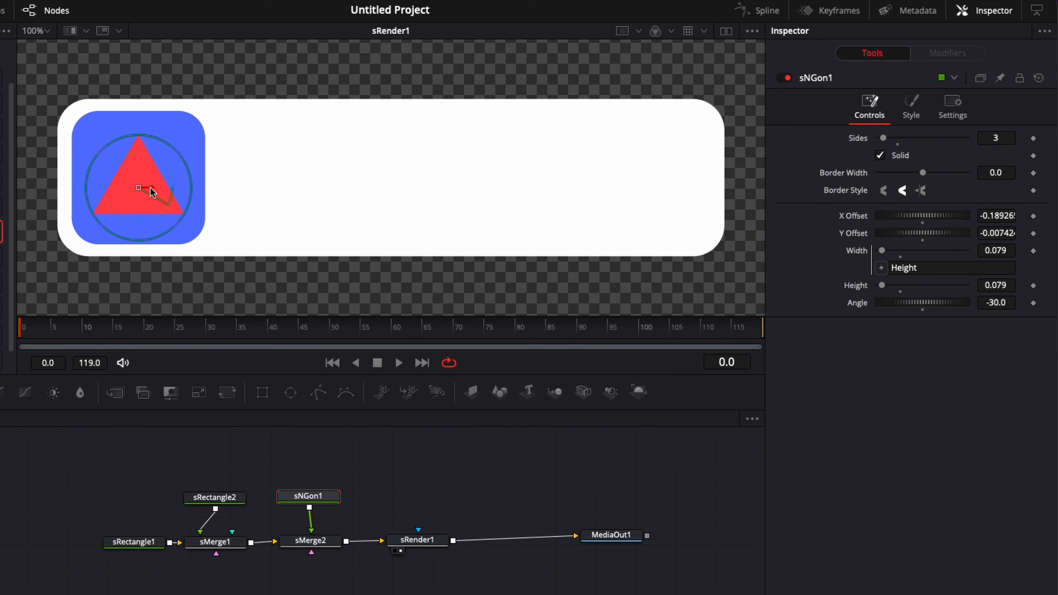
left_click_drag(149, 188, 133, 166)
left_click(179, 283)
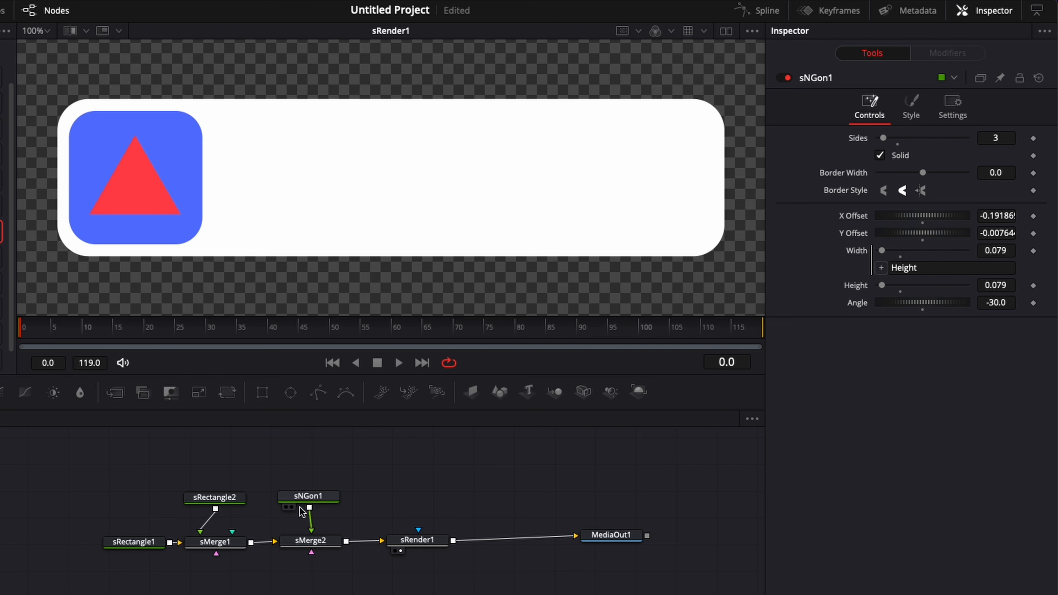
Step: Set sNGon1's Style colour to White from the Apple palette
left_click(304, 499)
left_click(909, 115)
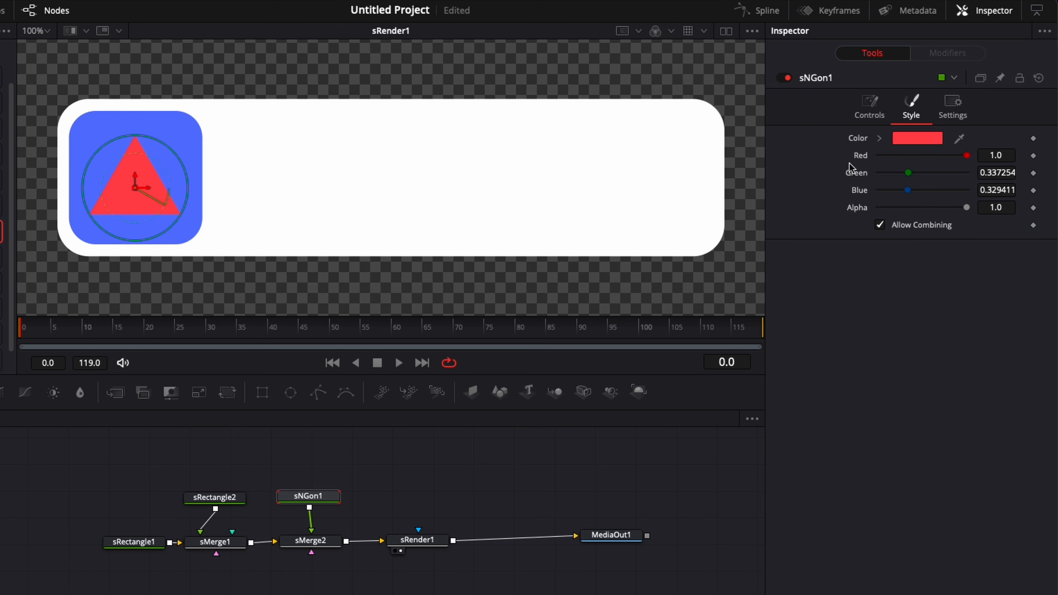
left_click(918, 138)
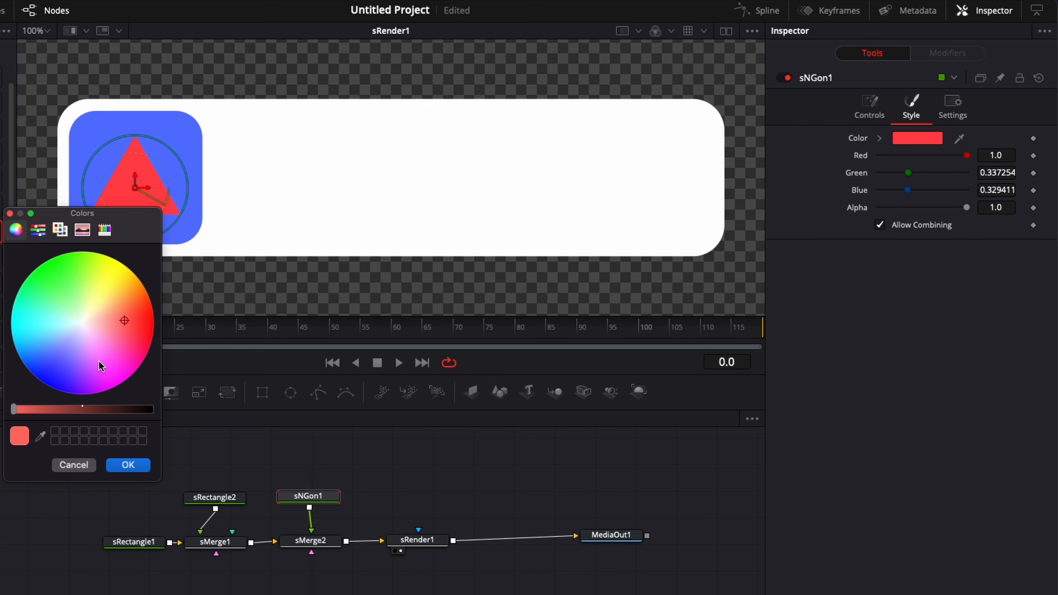
left_click(60, 229)
left_click(49, 405)
left_click(127, 465)
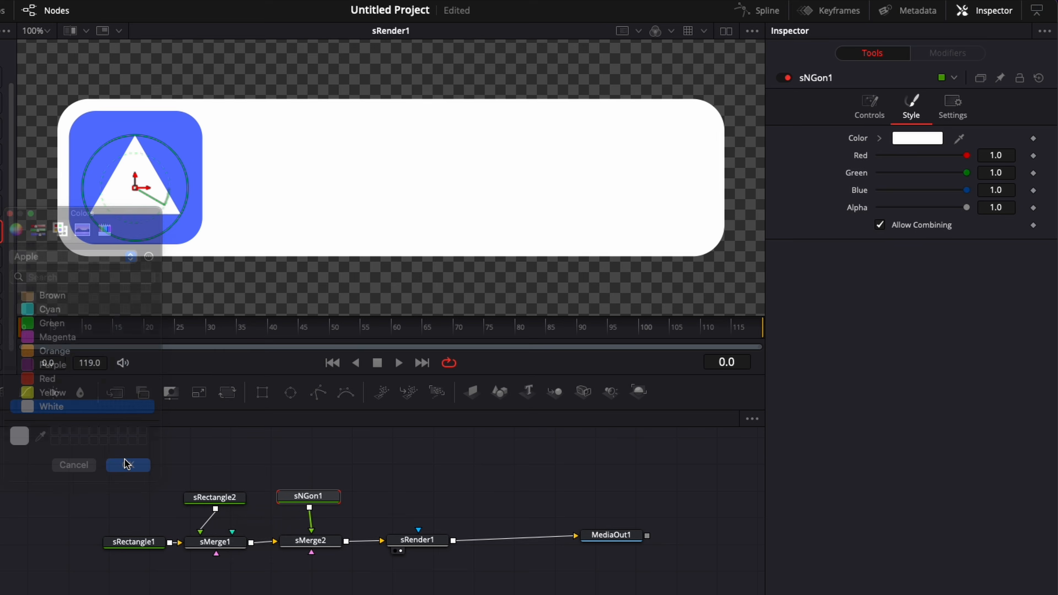
Step: Recolour sRectangle2 to pure green with hex 00FF00 and shift MediaOut1 right
left_click(221, 502)
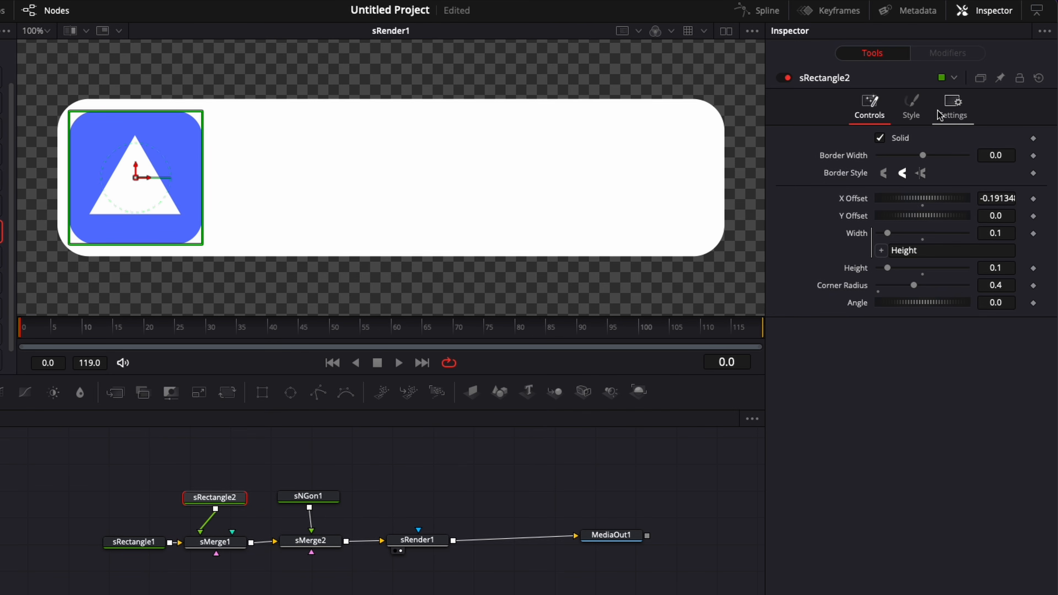
left_click(907, 116)
left_click(904, 140)
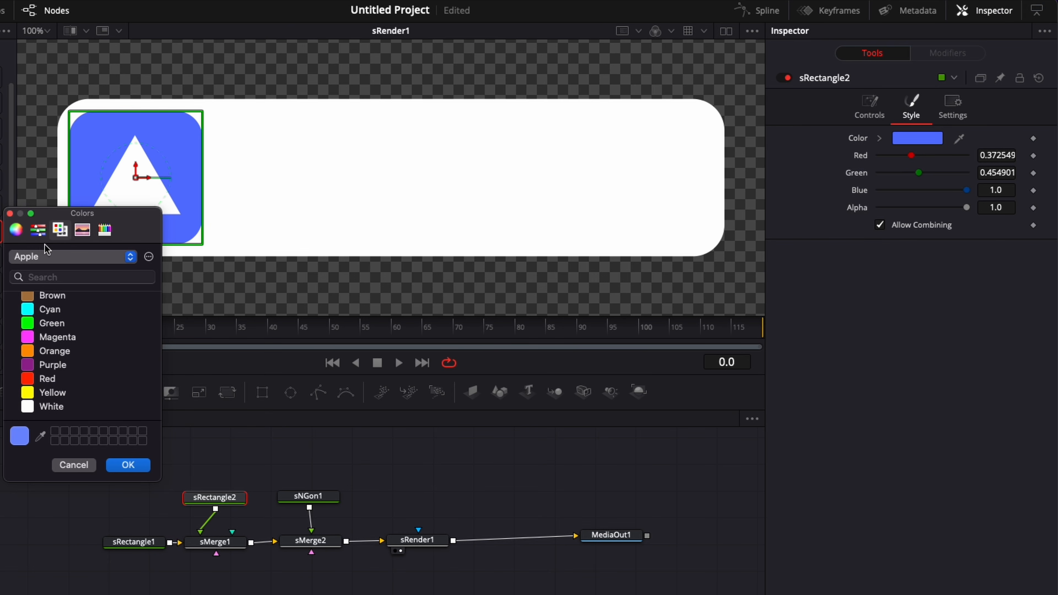
left_click(38, 236)
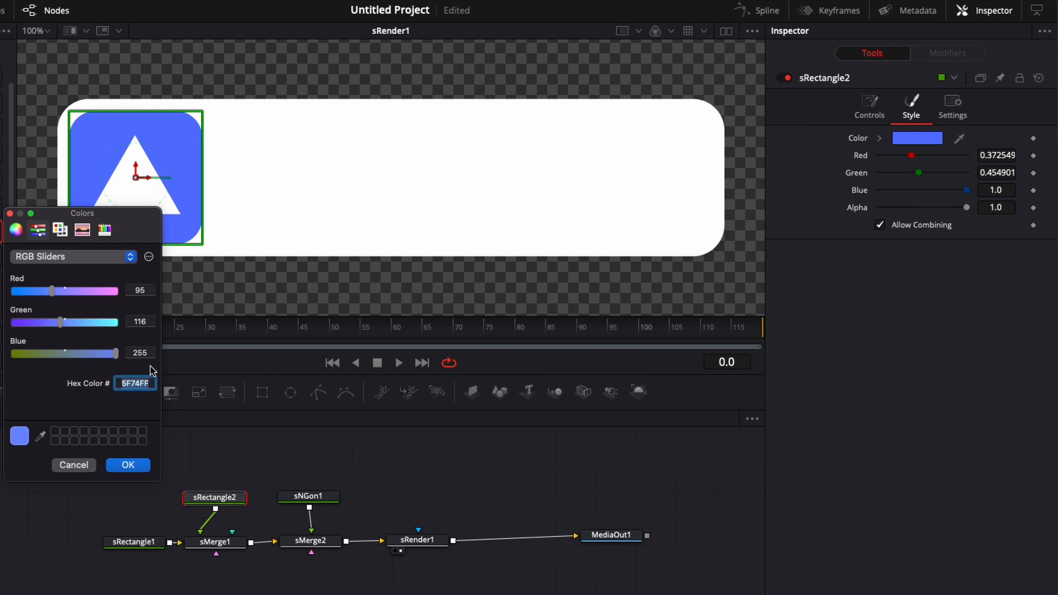
key("BackSpace")
type("00FF00")
left_click(129, 467)
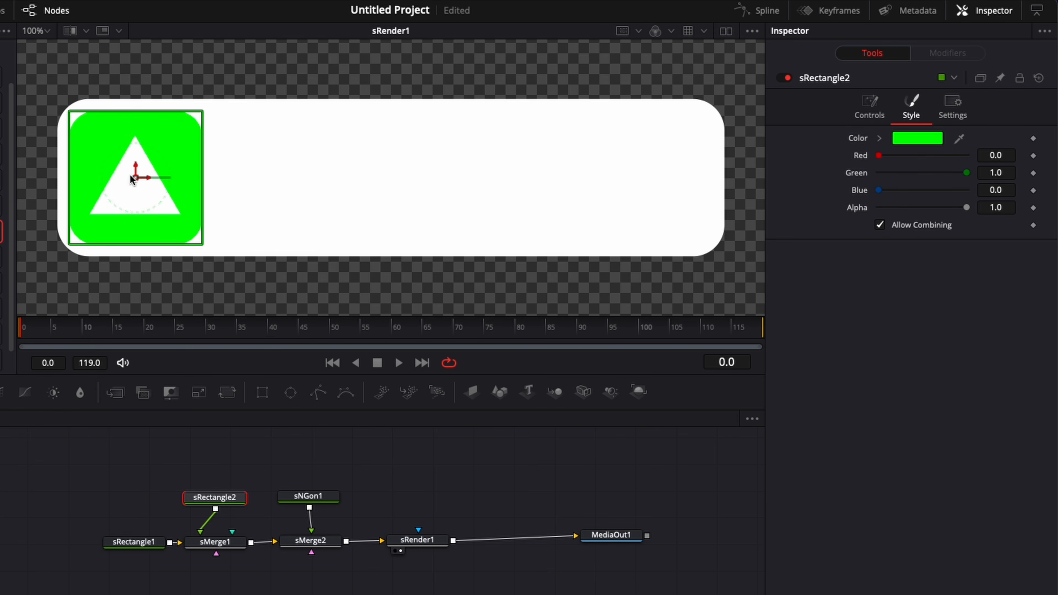
left_click(318, 432)
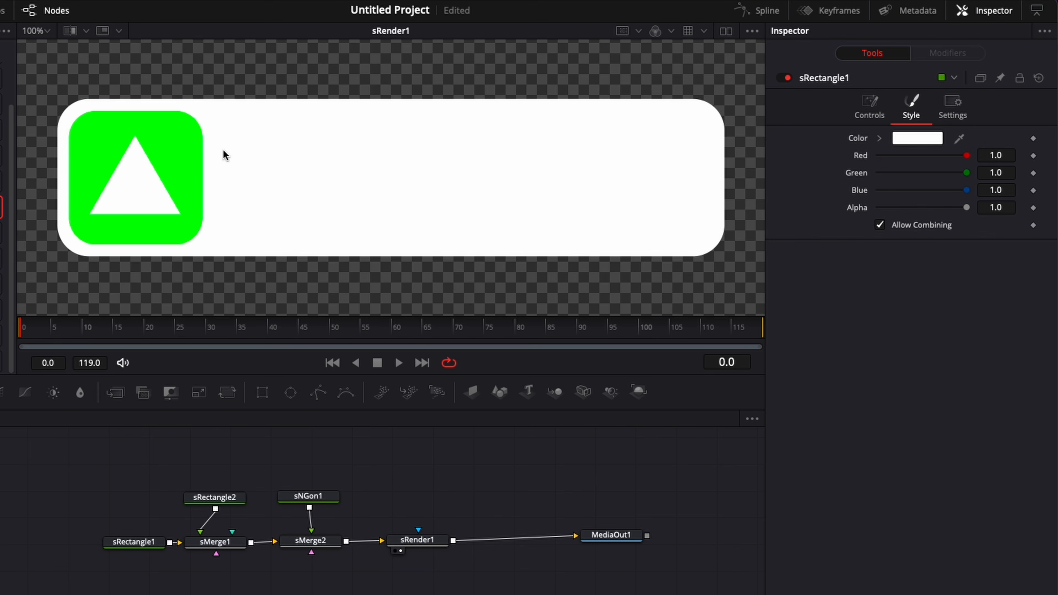
left_click_drag(610, 535, 693, 535)
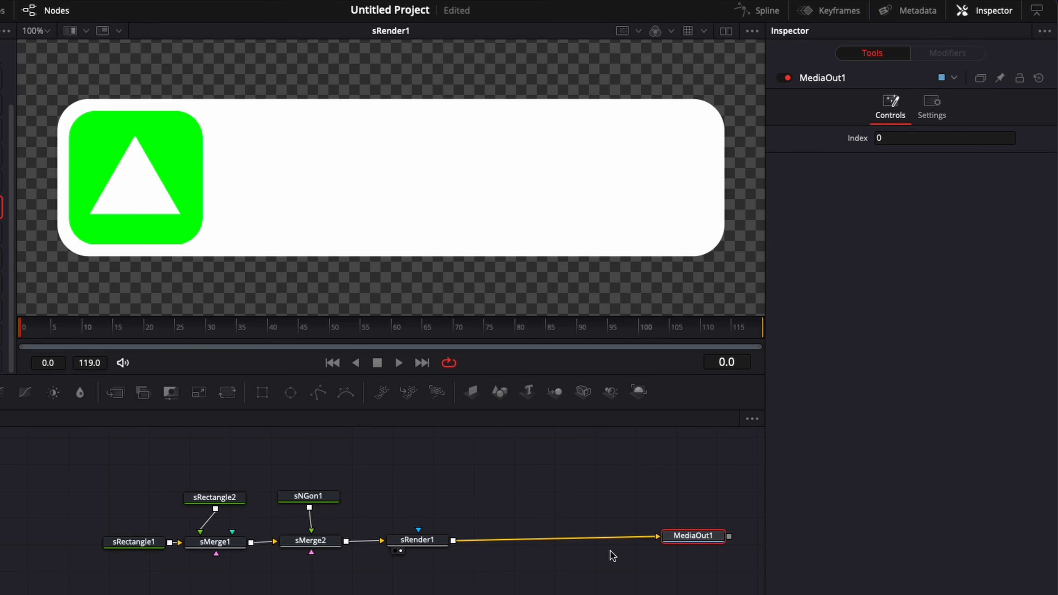
Step: Insert a Merge node after sRender1 by searching 'merge' in Select Tool
left_click(428, 544)
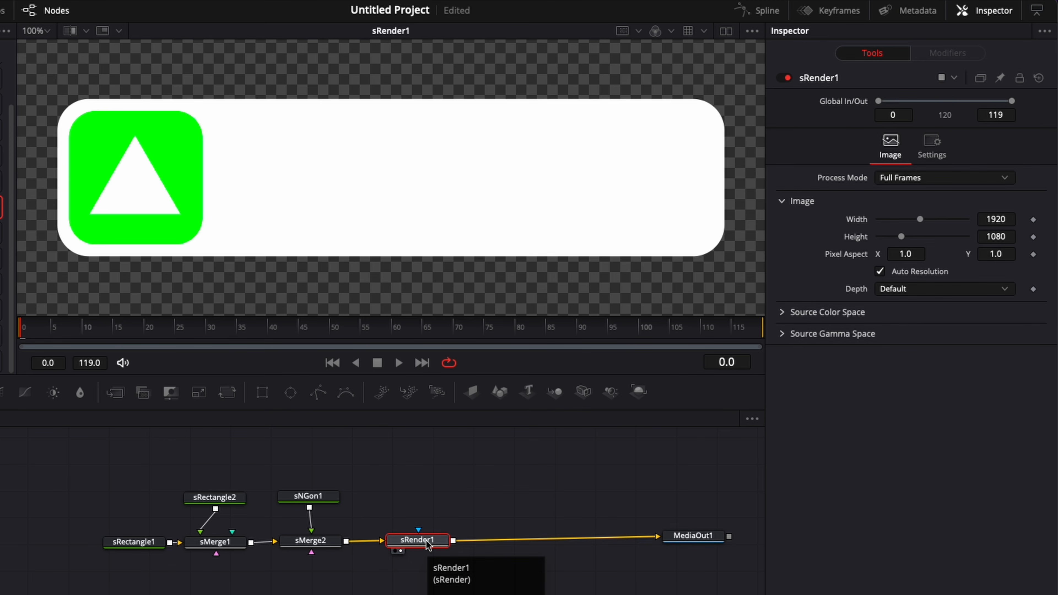
key("shift+space")
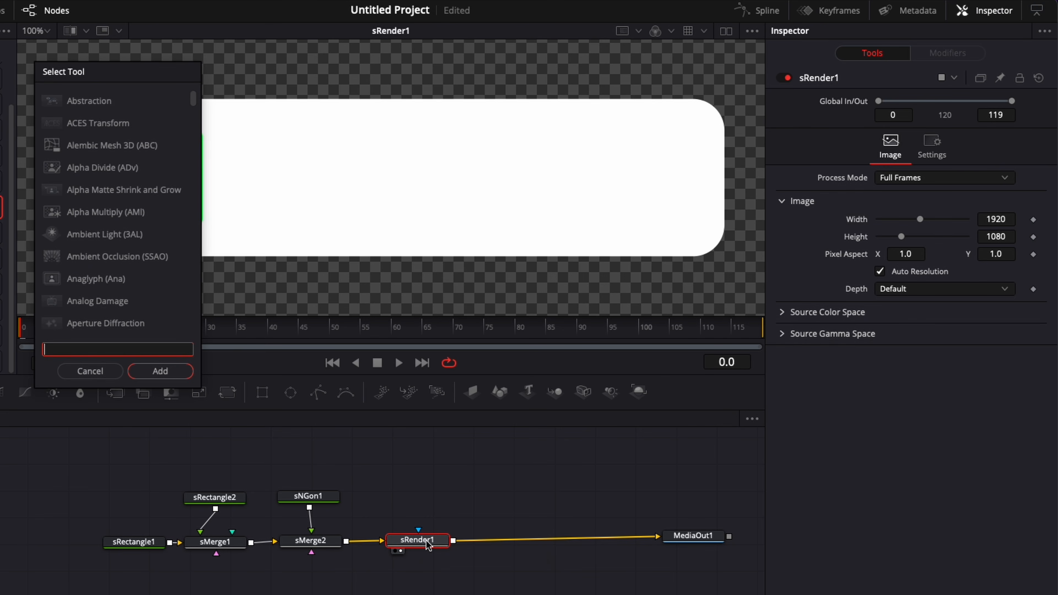
type("merge")
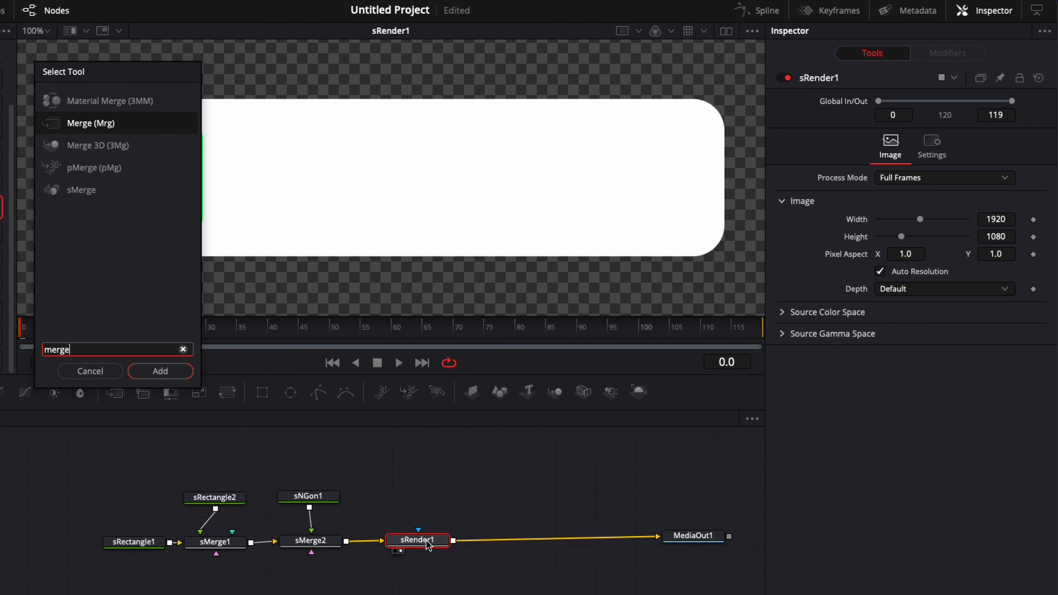
key("Return")
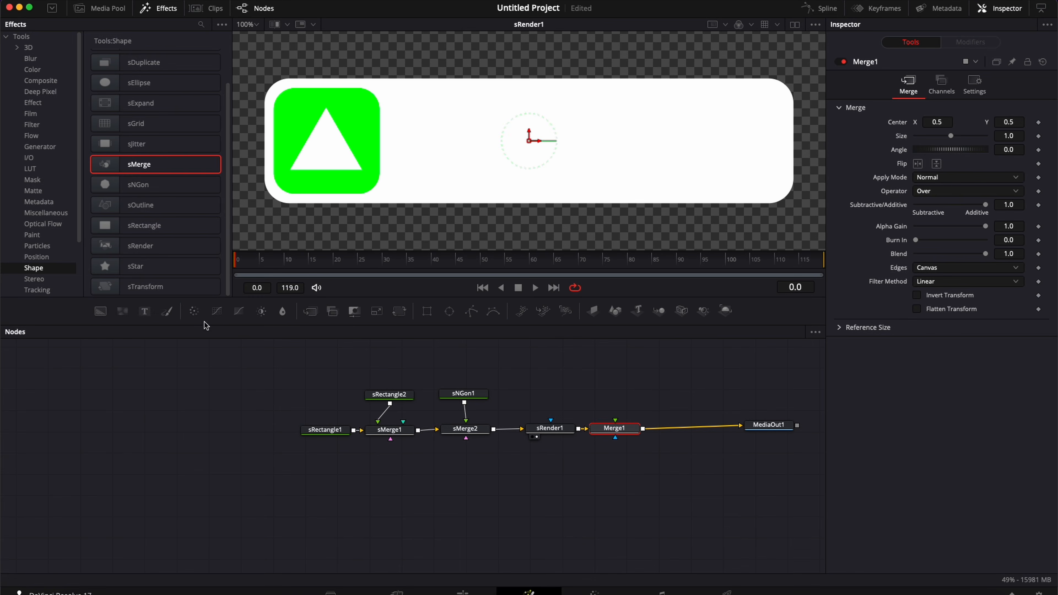
Step: Add two Text+ nodes feeding Merge1 and Merge2 before MediaOut1, then select Text1
left_click_drag(145, 313, 615, 420)
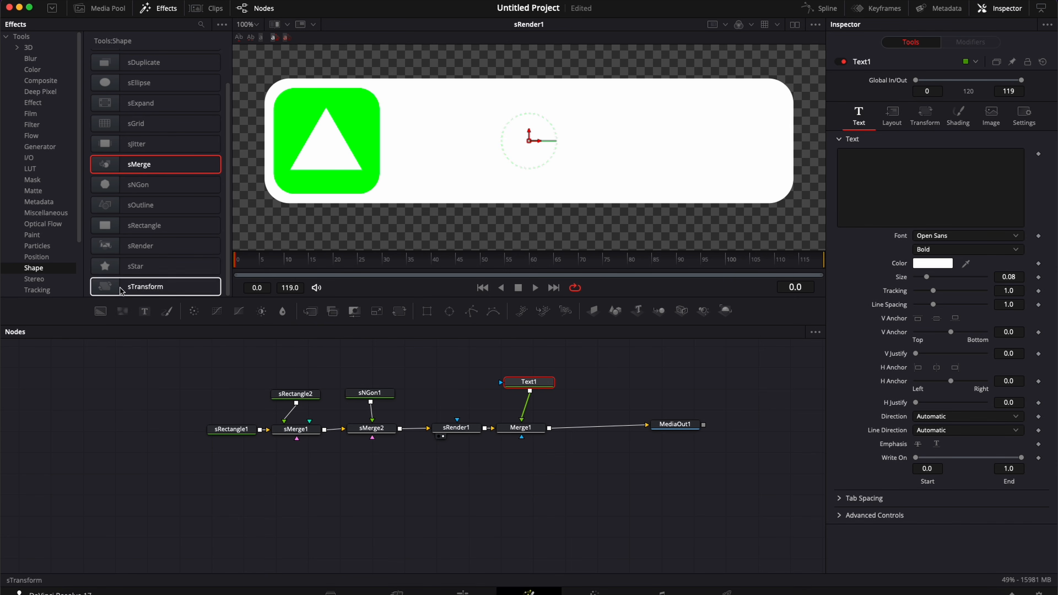
left_click_drag(144, 311, 550, 433)
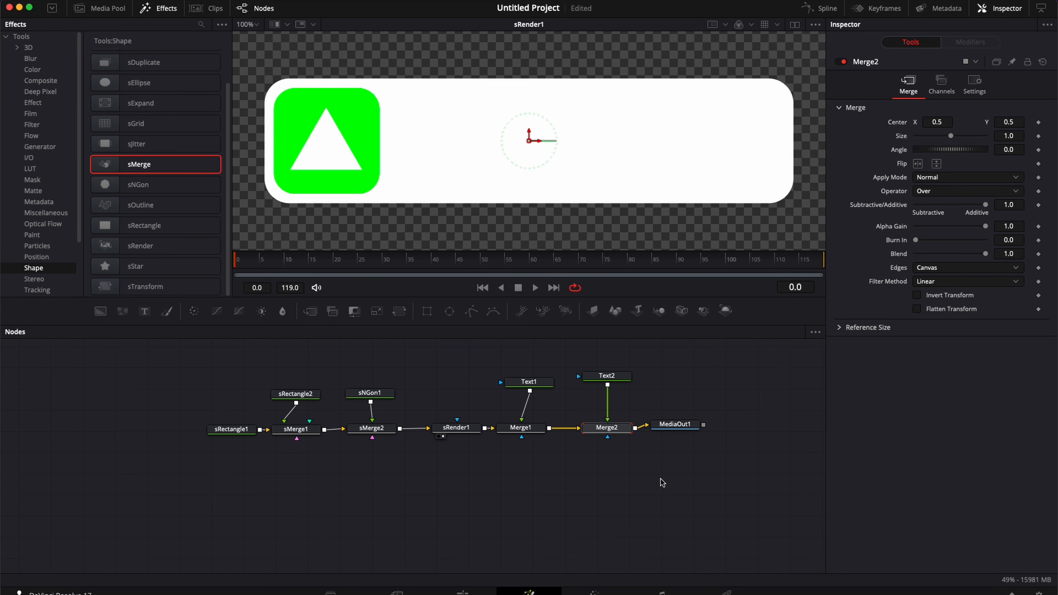
left_click(529, 382)
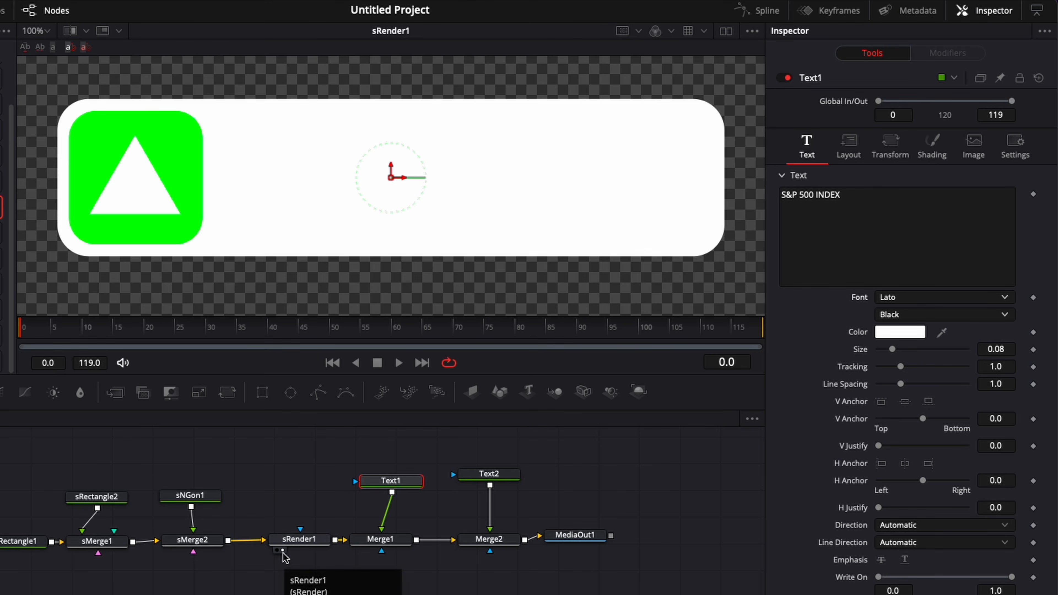
Step: View MediaOut1 in the viewer and make Text1's title colour black
left_click_drag(559, 549, 599, 550)
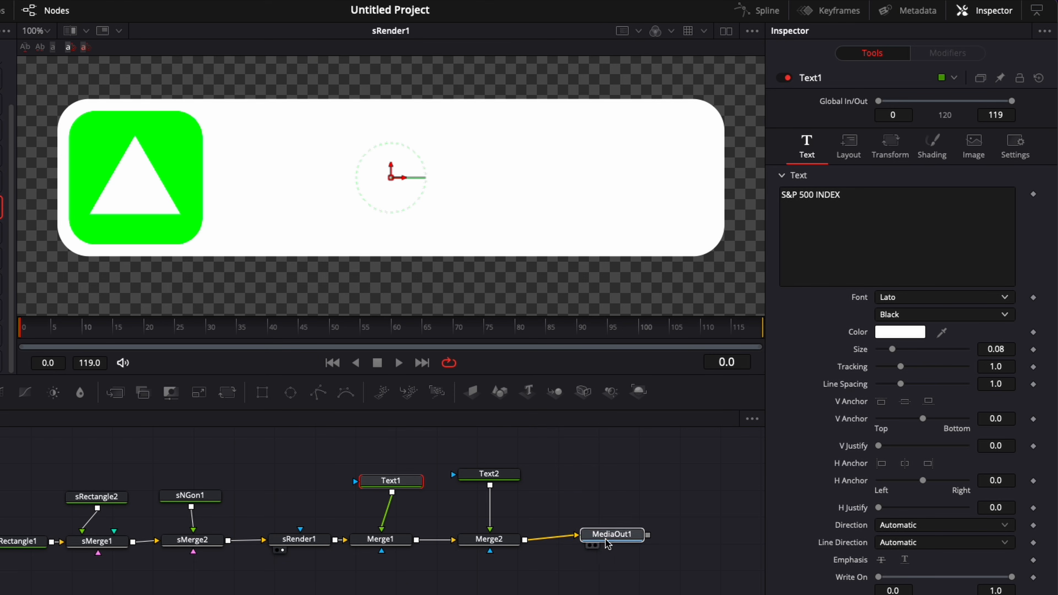
left_click(598, 546)
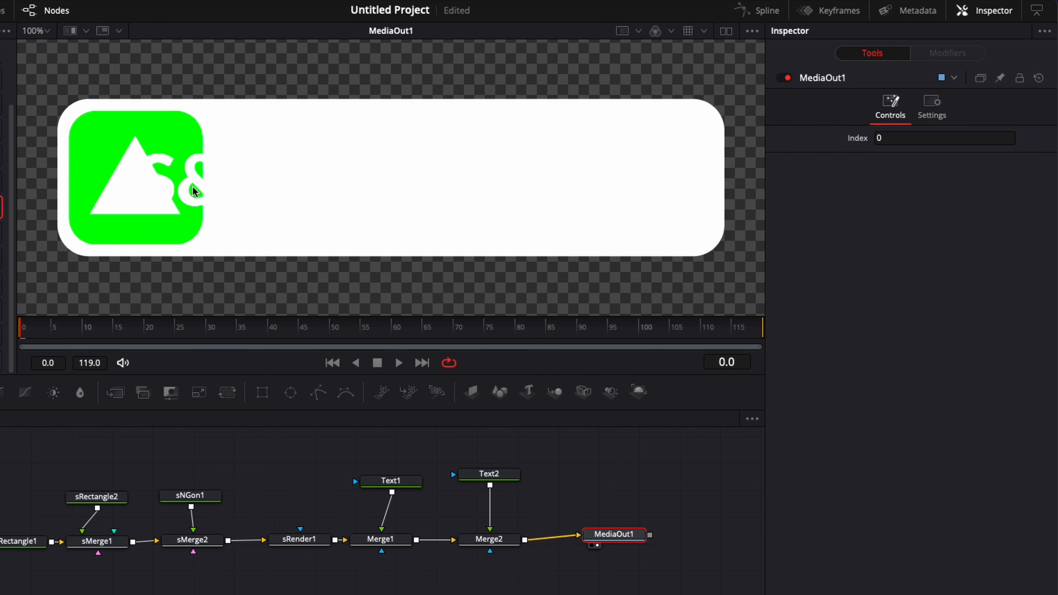
left_click(397, 482)
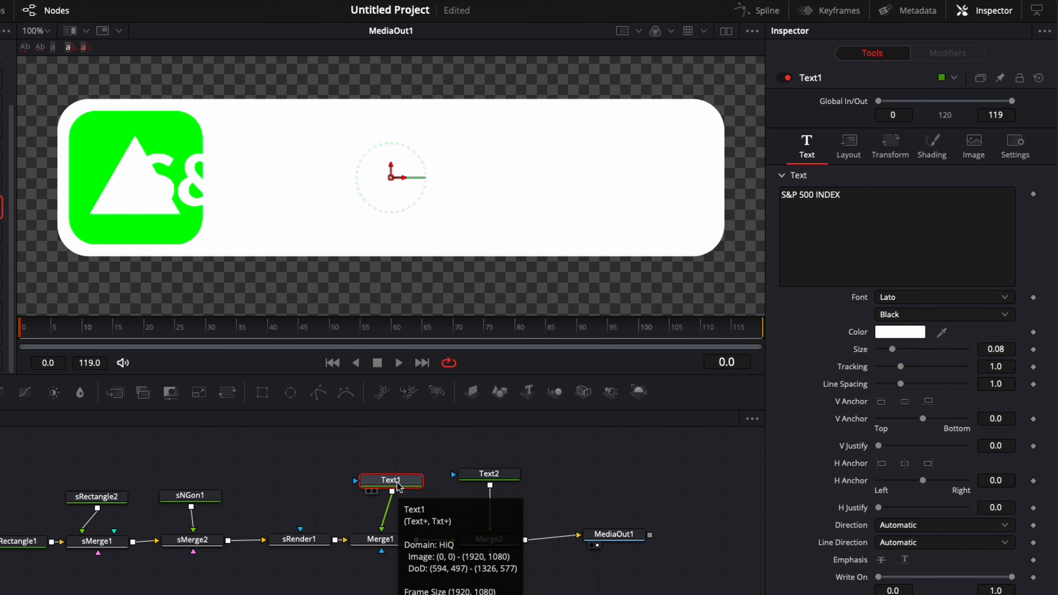
left_click(900, 335)
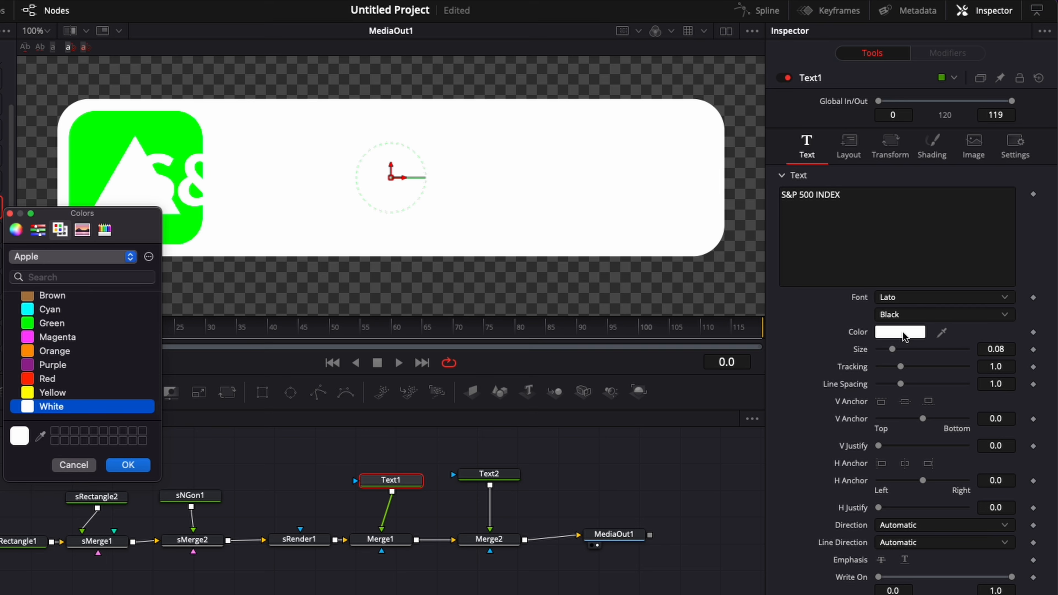
scroll(154, 389, "up", 3)
left_click(50, 305)
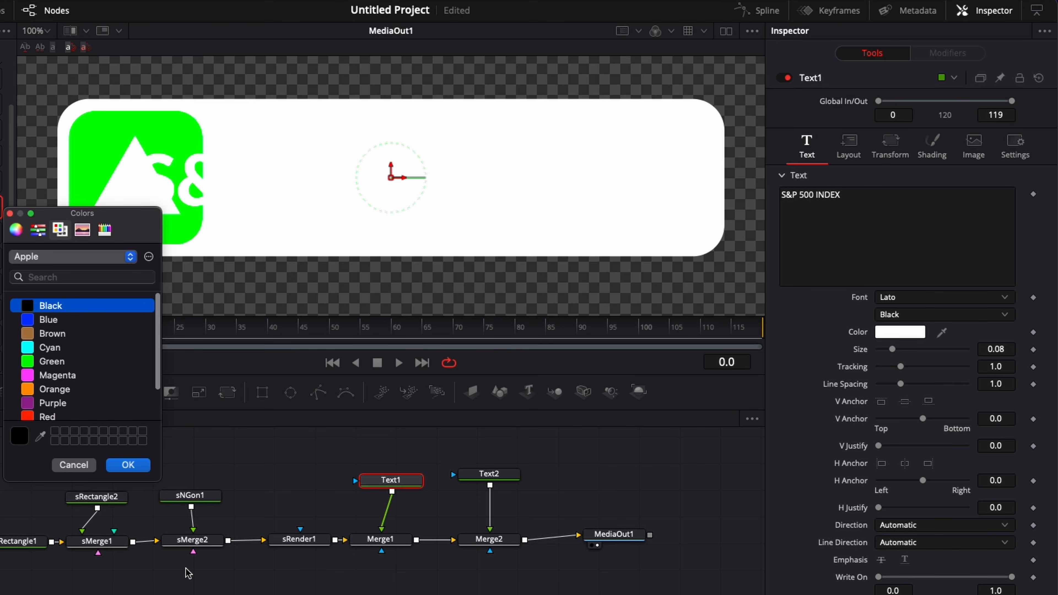
left_click(125, 470)
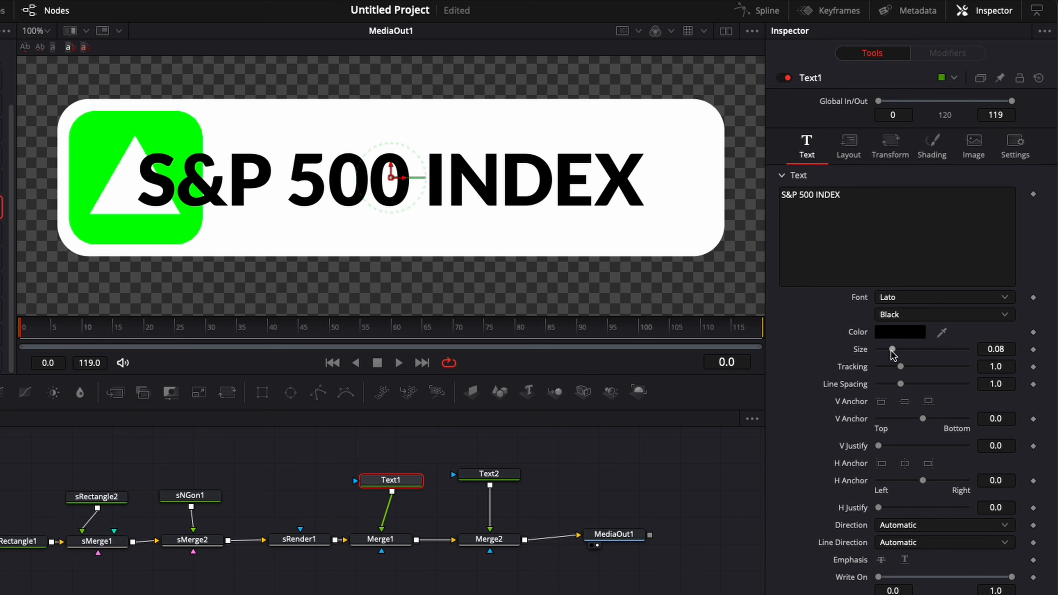
Step: Shrink Text1 to size 0.0551, anchor it left, and place it beside the green icon
left_click_drag(892, 350, 888, 350)
left_click_drag(391, 170, 424, 152)
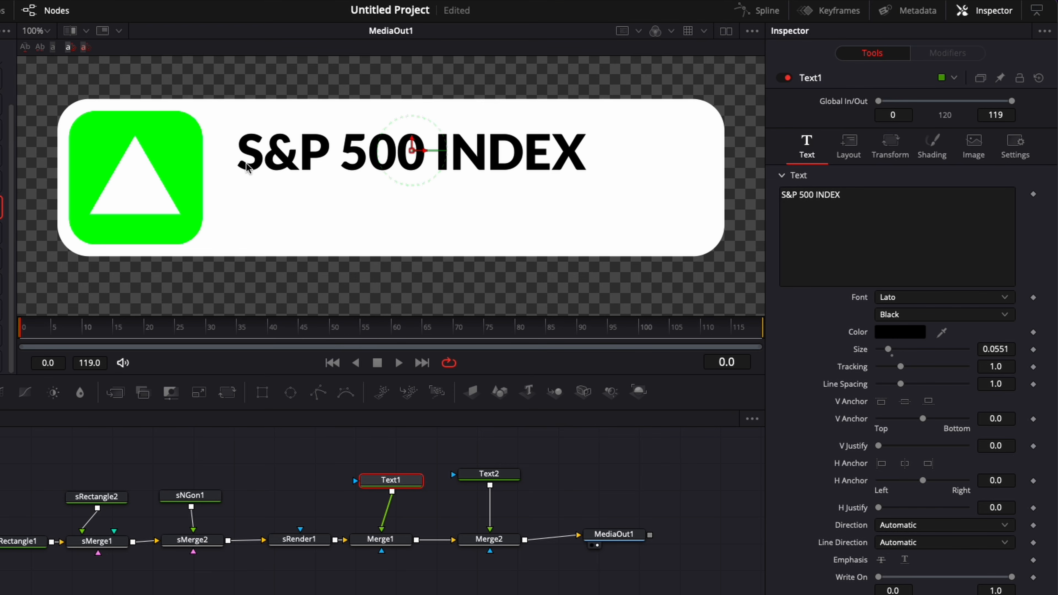
left_click(881, 463)
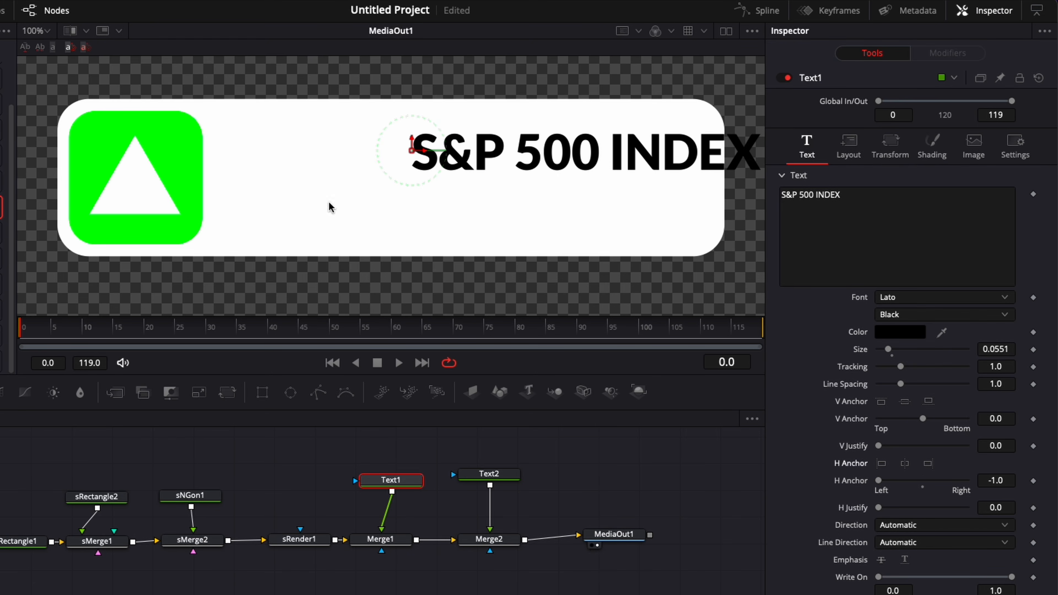
left_click_drag(425, 151, 252, 159)
left_click(854, 192)
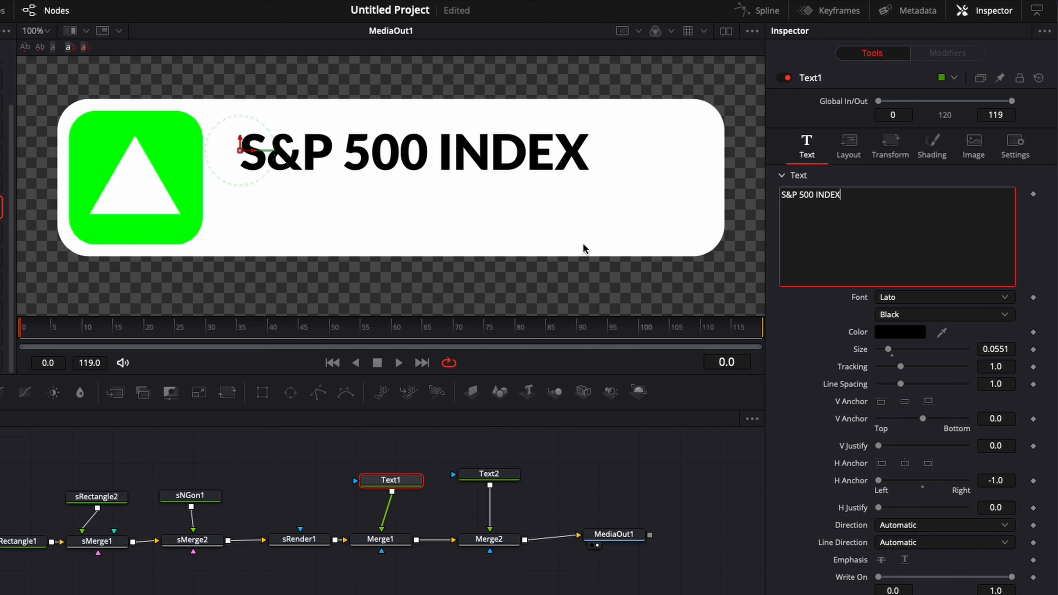
left_click(488, 473)
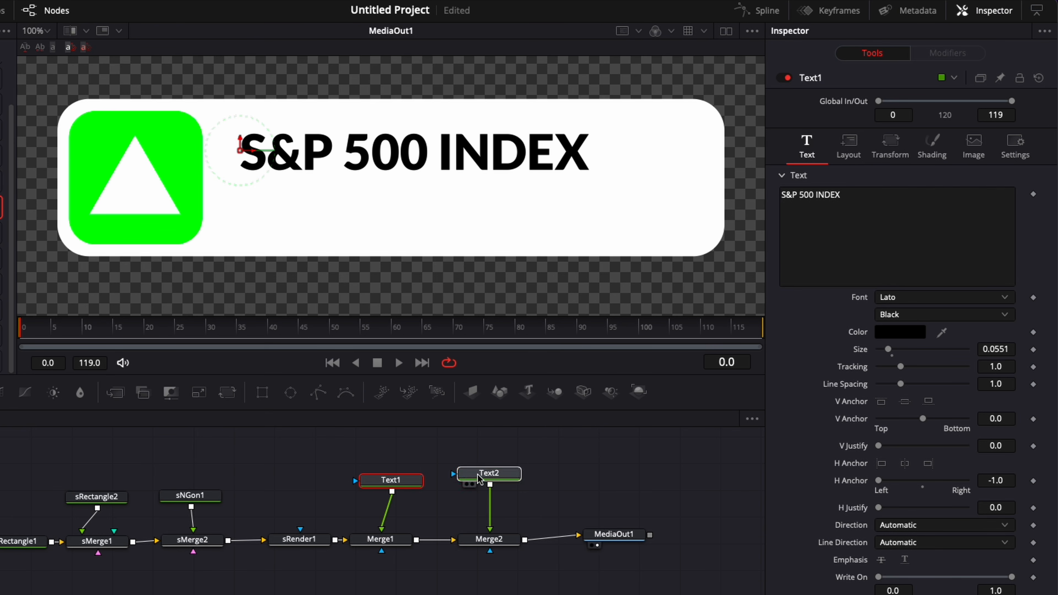
Step: Enter '1051.12 (+1.23%)' as Text2's content in Lato Regular
left_click(843, 226)
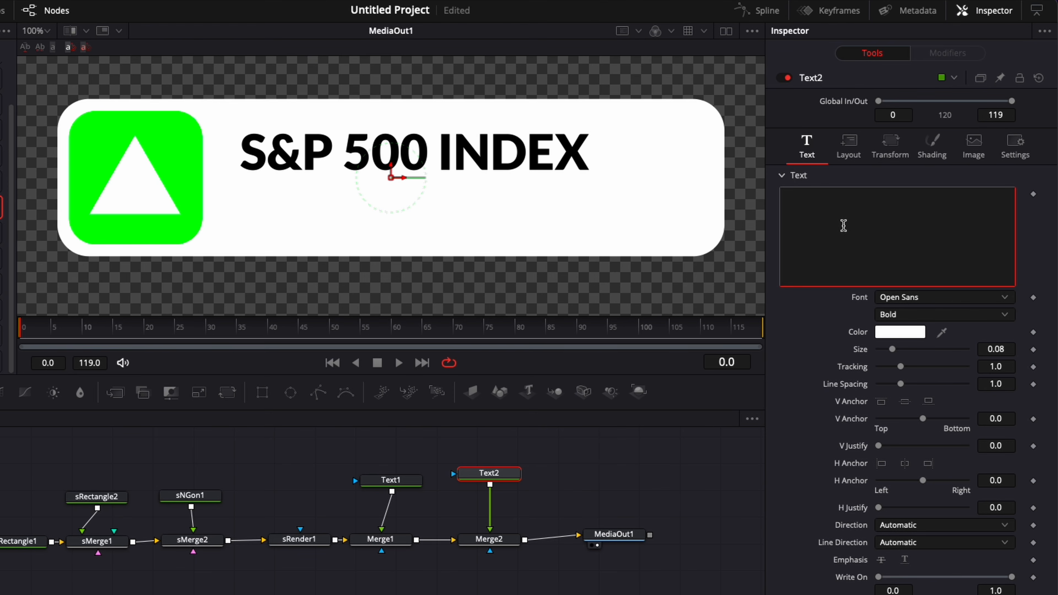
type("1051.12 (+1.23%)")
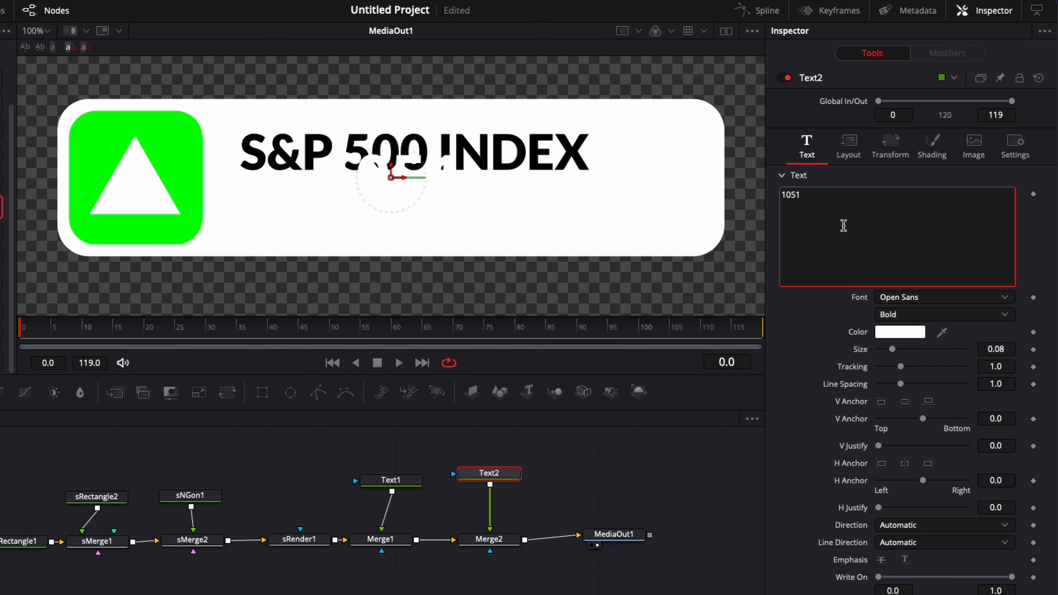
left_click(908, 298)
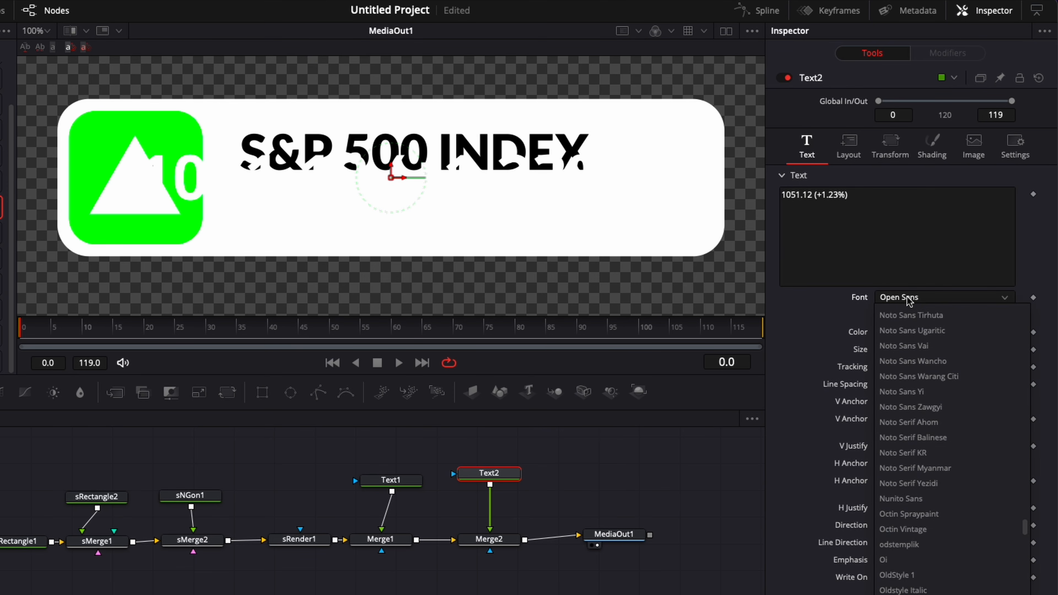
scroll(923, 407, "up", 15)
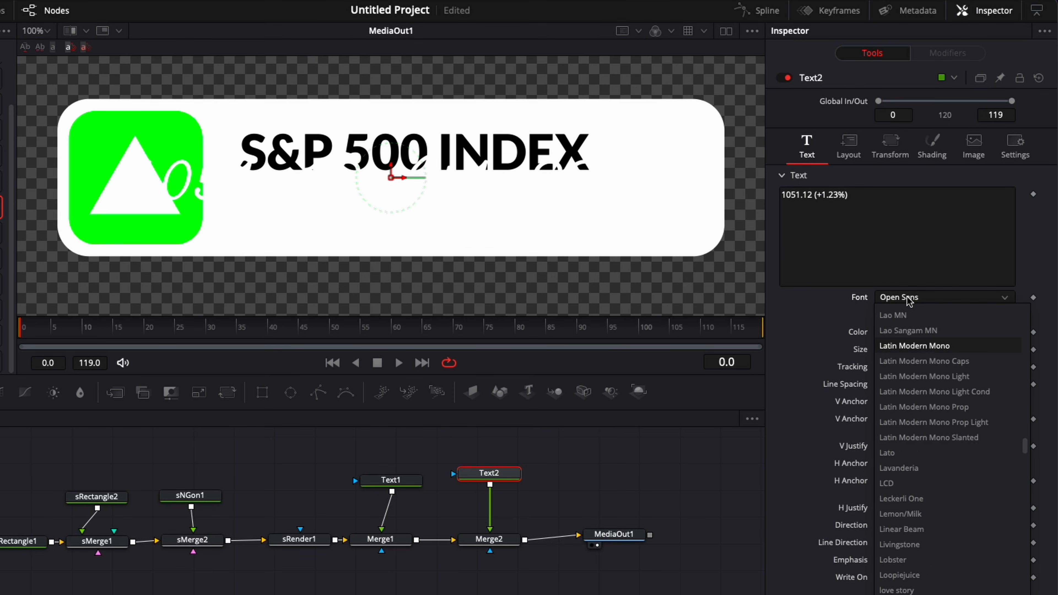
left_click(902, 452)
left_click(902, 314)
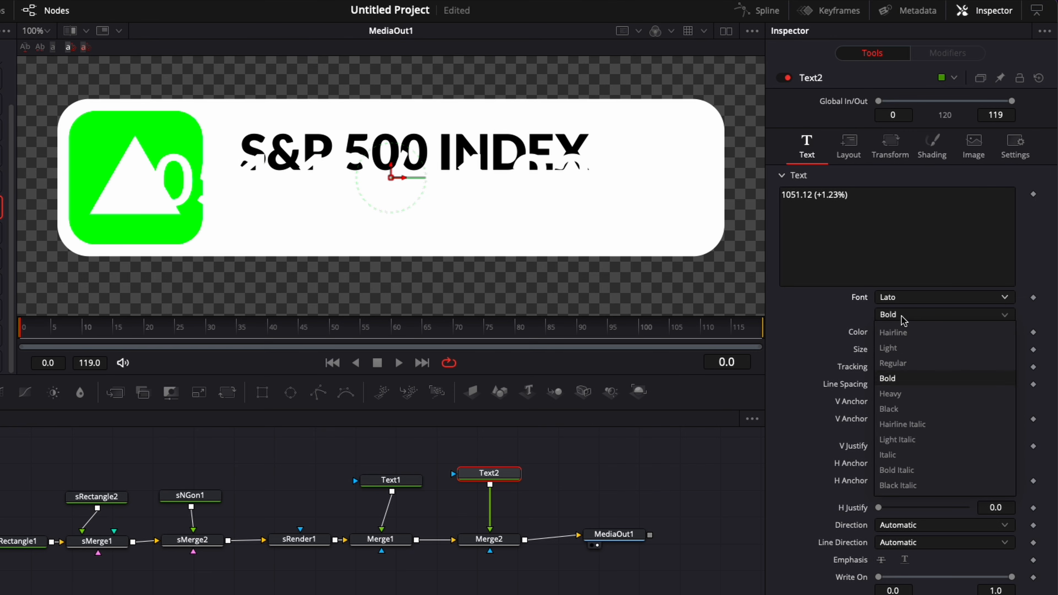
left_click(904, 364)
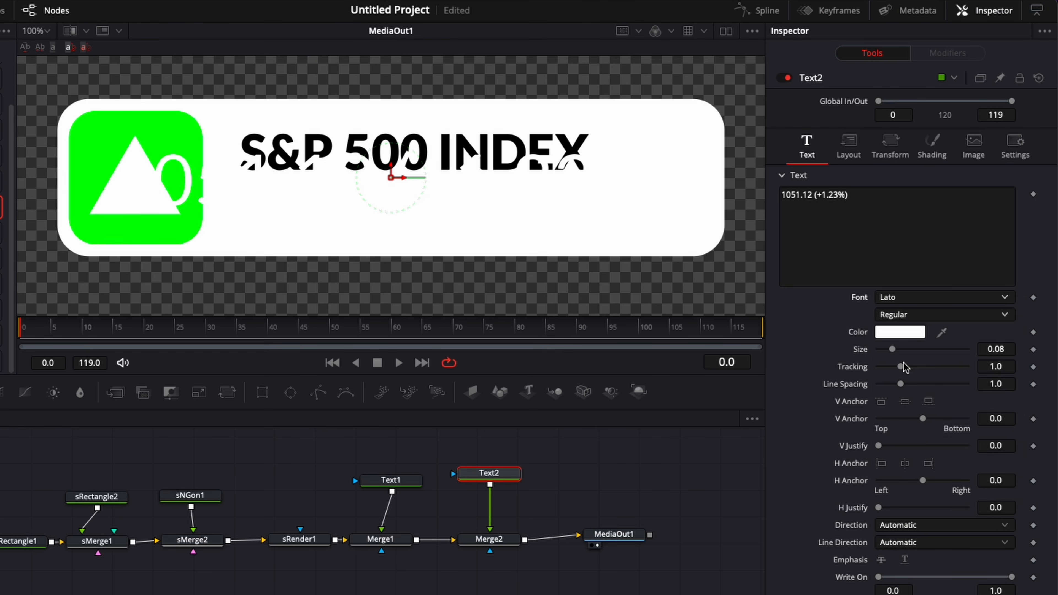
Step: Make the price text black at size 0.0394, left-anchored and aligned under the title
left_click(898, 332)
scroll(19, 318, "up", 3)
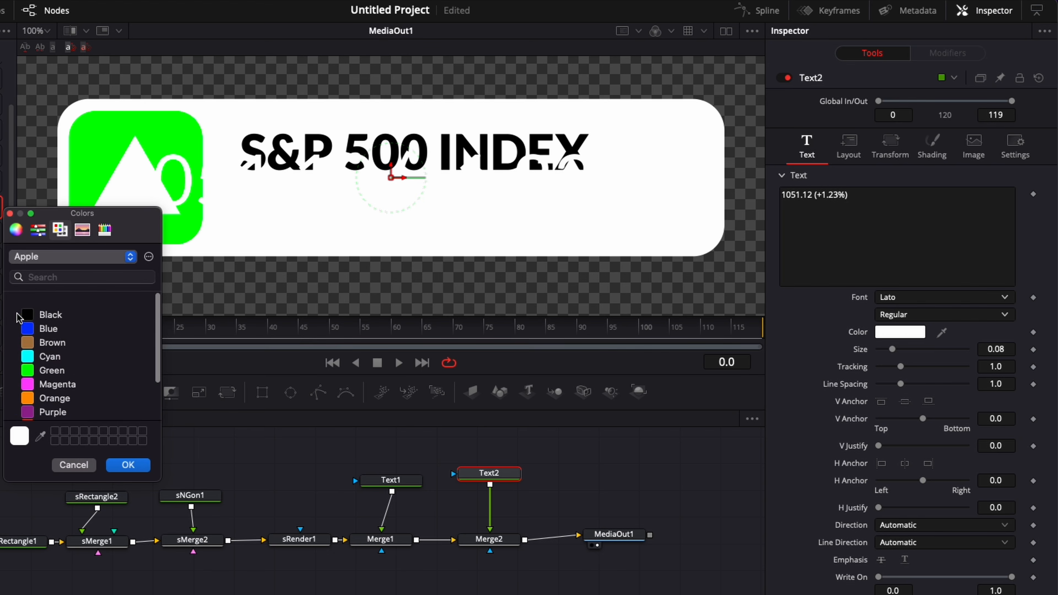
left_click(19, 306)
left_click(128, 465)
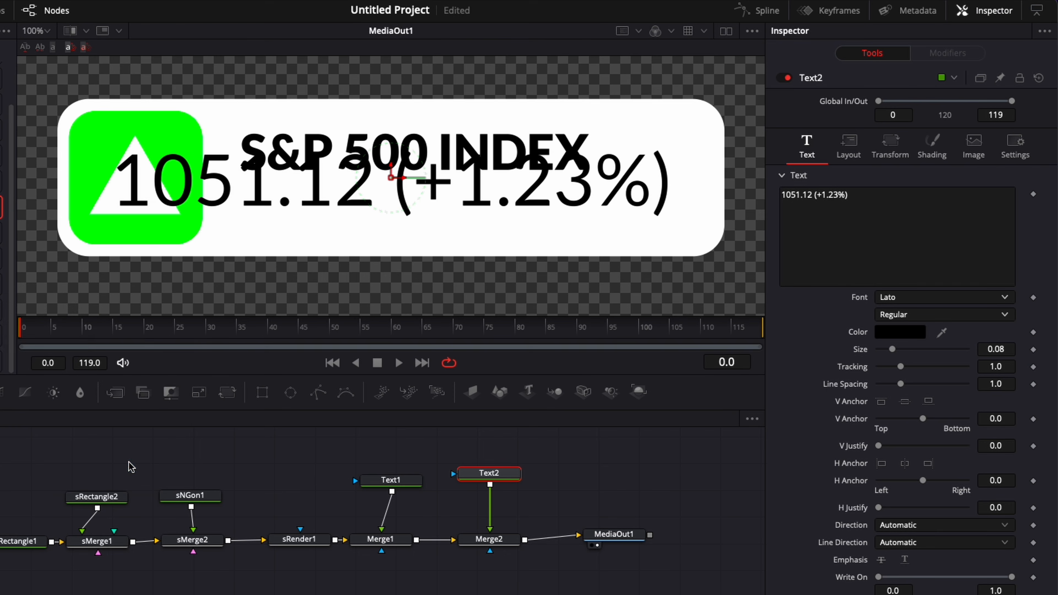
left_click_drag(892, 349, 885, 350)
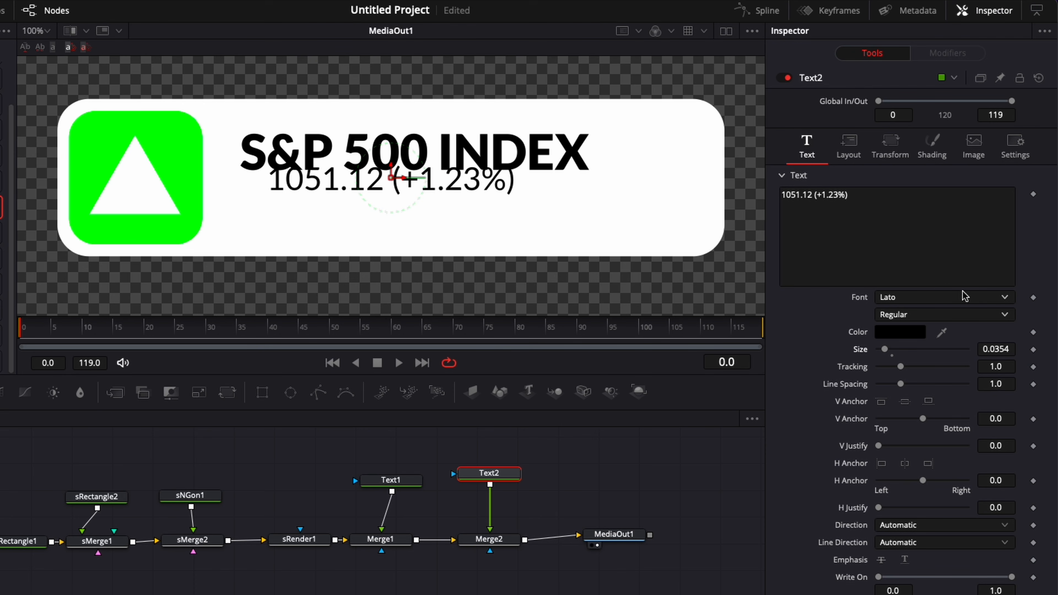
left_click_drag(390, 174, 399, 209)
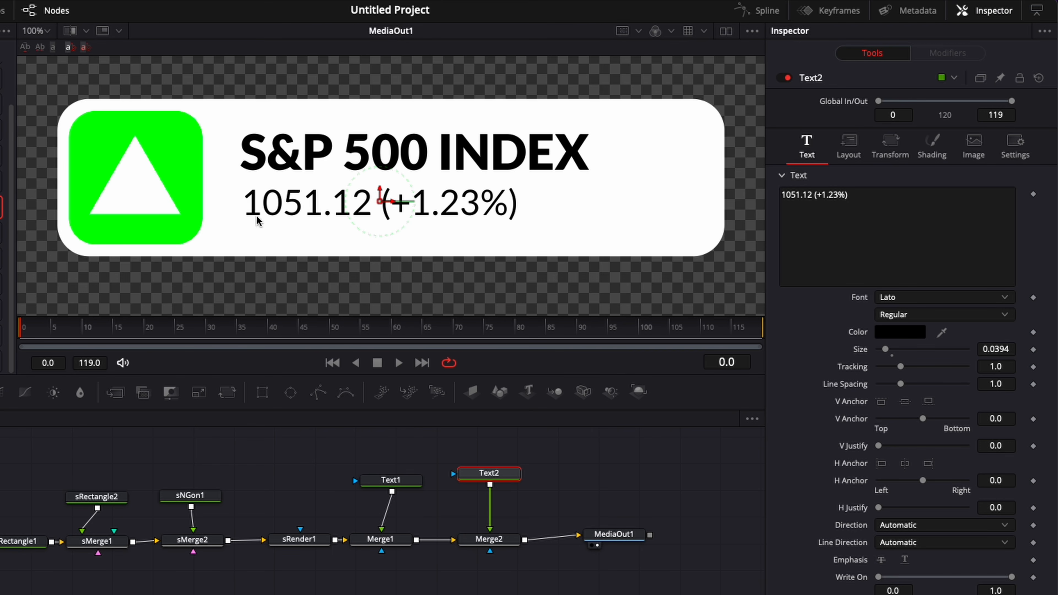
left_click(881, 464)
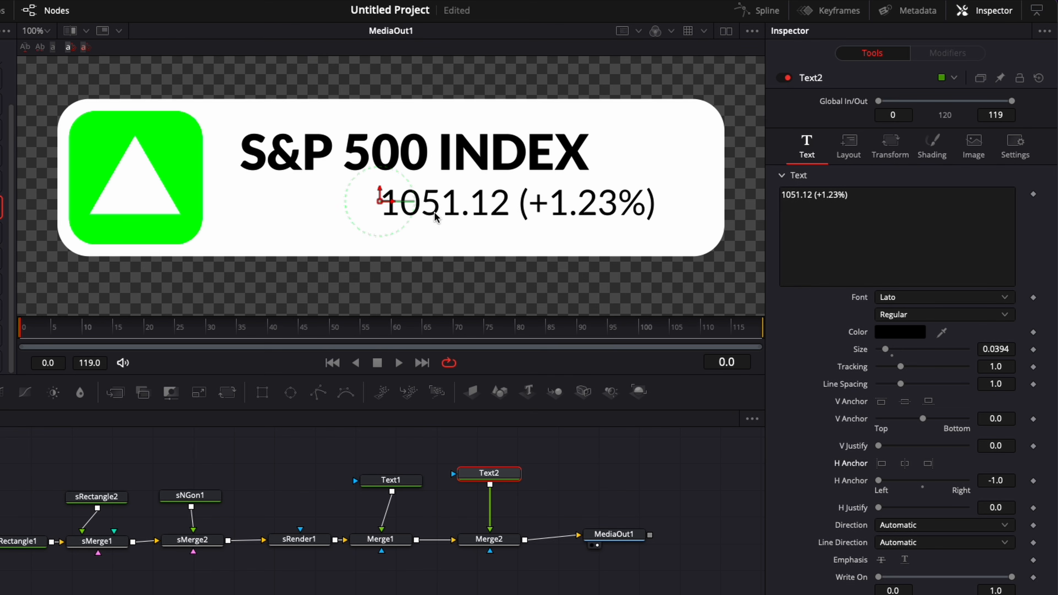
left_click_drag(385, 218, 239, 195)
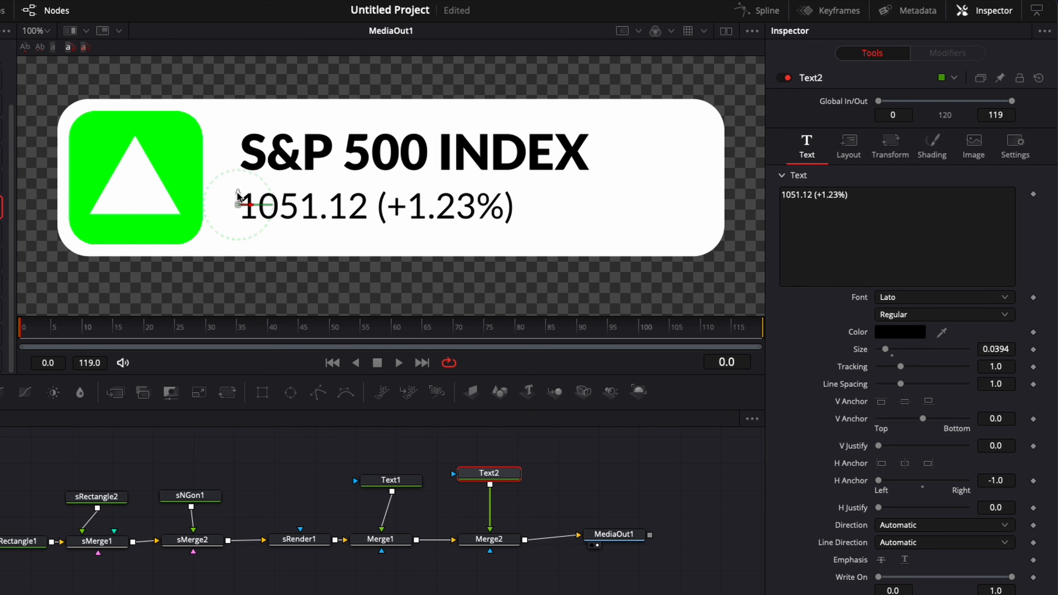
Step: Lower the S&P 500 INDEX title slightly and add a Drop Shadow node after Merge2
left_click(390, 481)
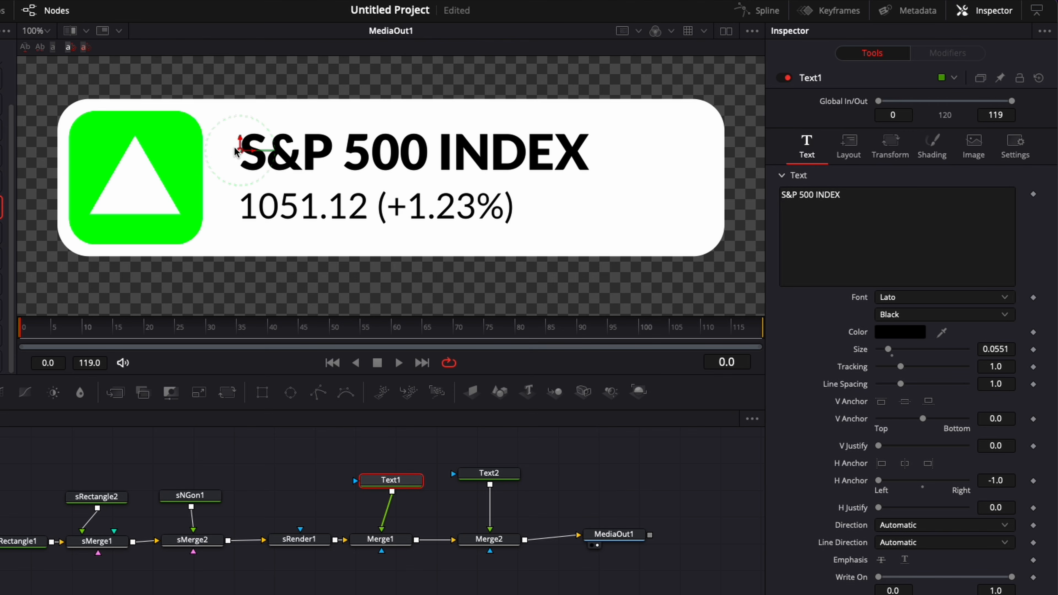
left_click_drag(240, 138, 240, 142)
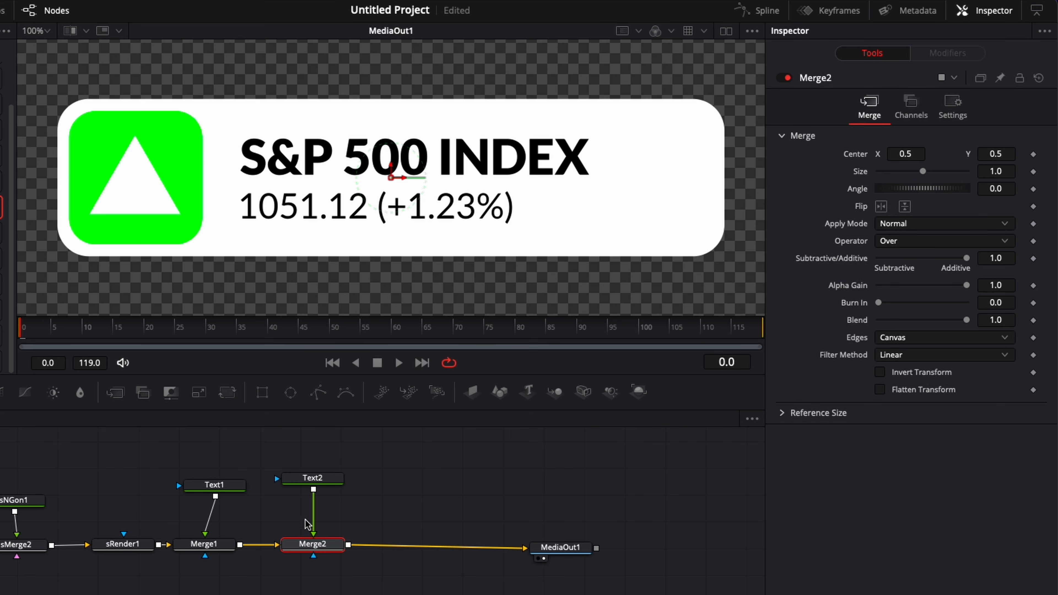
key("shift+space")
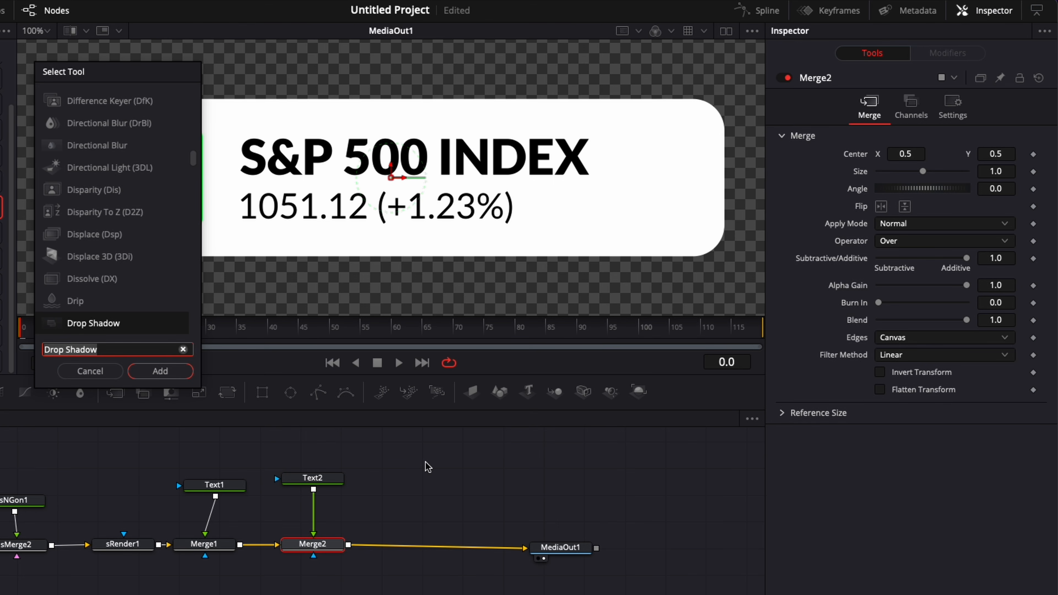
type("drop")
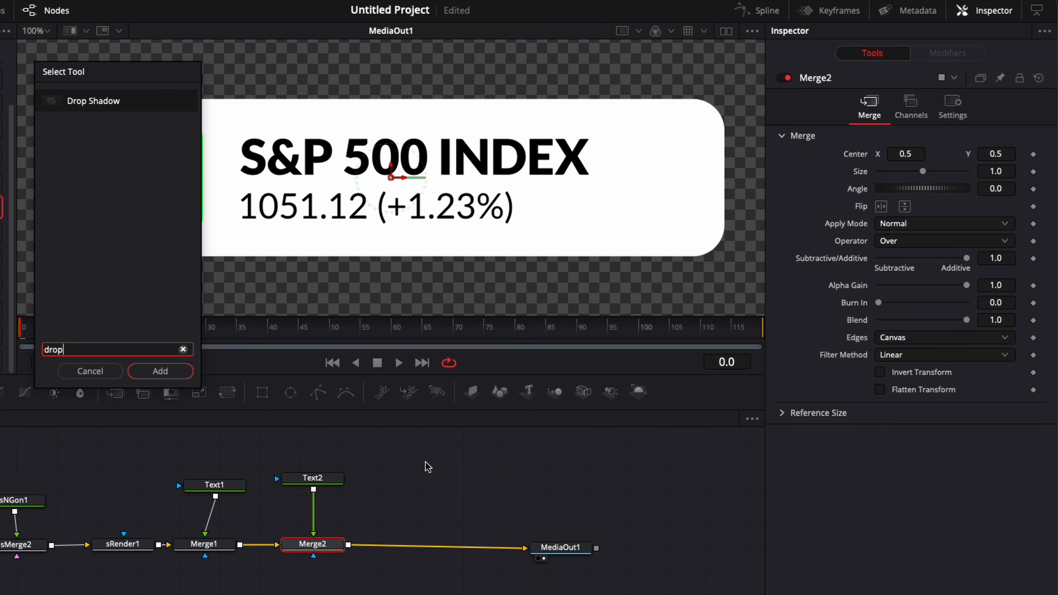
key("Return")
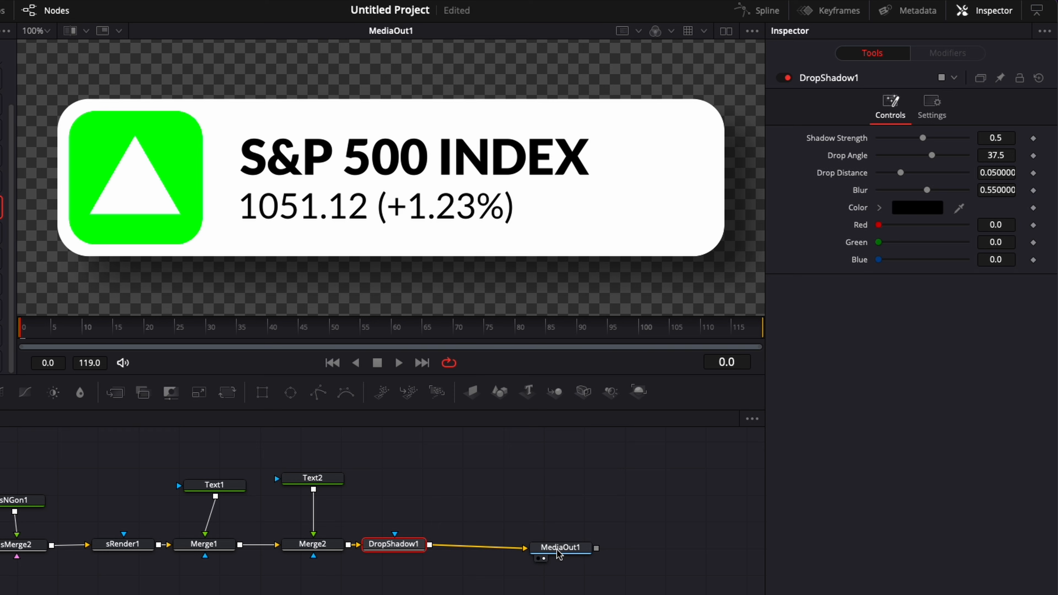
left_click_drag(558, 554, 584, 548)
left_click(392, 546)
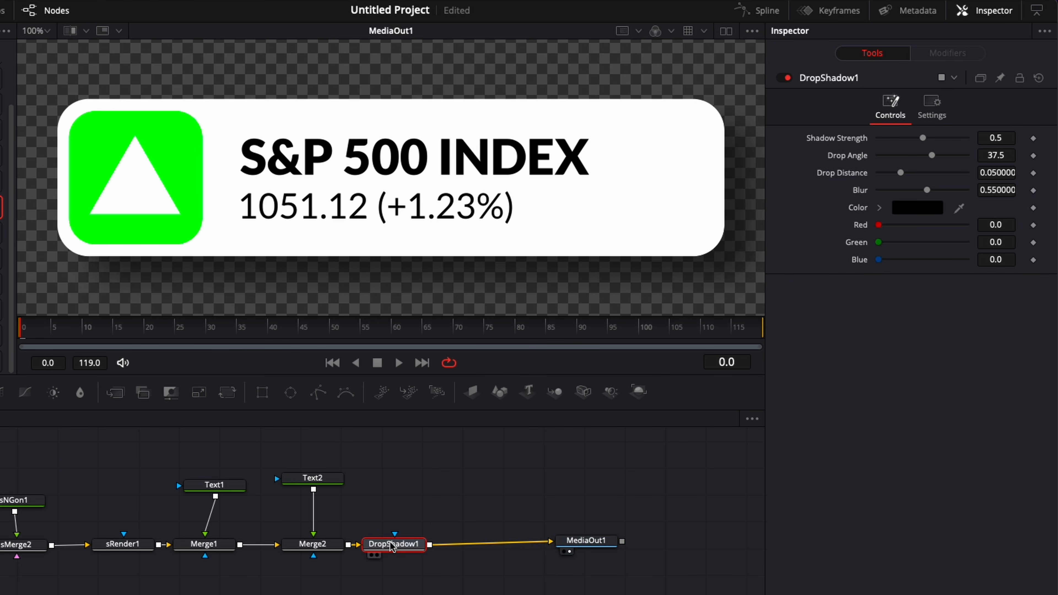
Step: Add a Transform node after DropShadow1 via the tool search
key("shift+space")
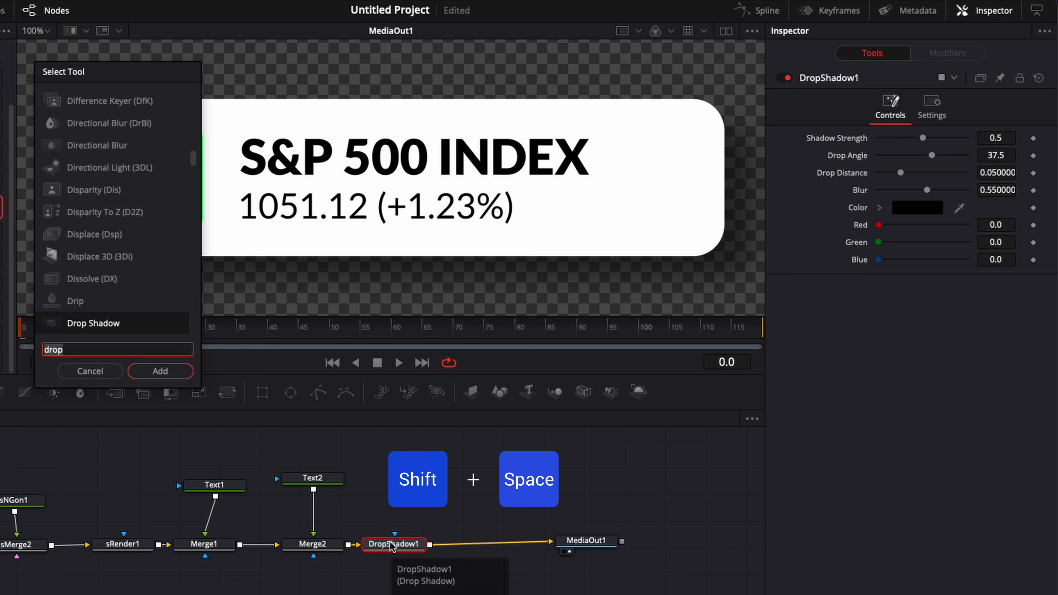
type("drop")
key("BackSpace")
key("BackSpace")
key("BackSpace")
key("BackSpace")
type("trans")
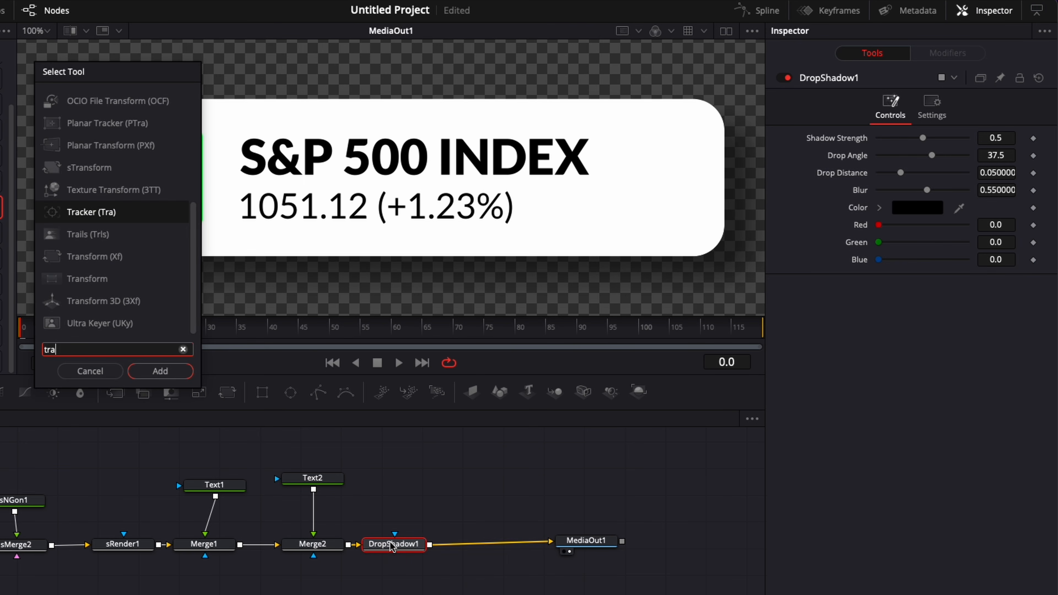
key("Return")
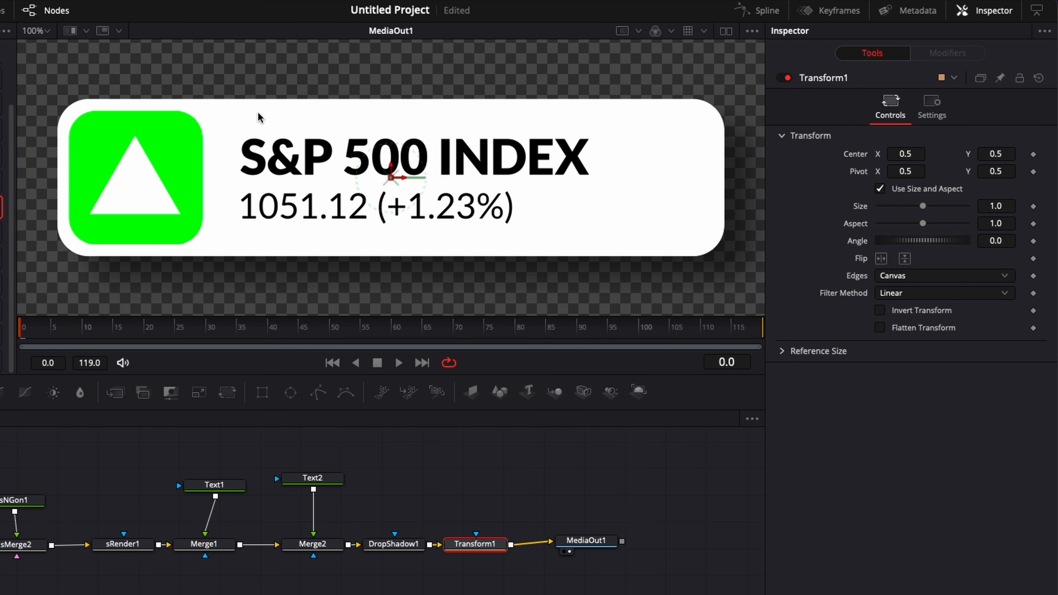
Step: Keyframe Transform Size 1.0 at frame 20 and 0 at frame 0, then preview playback
left_click(144, 334)
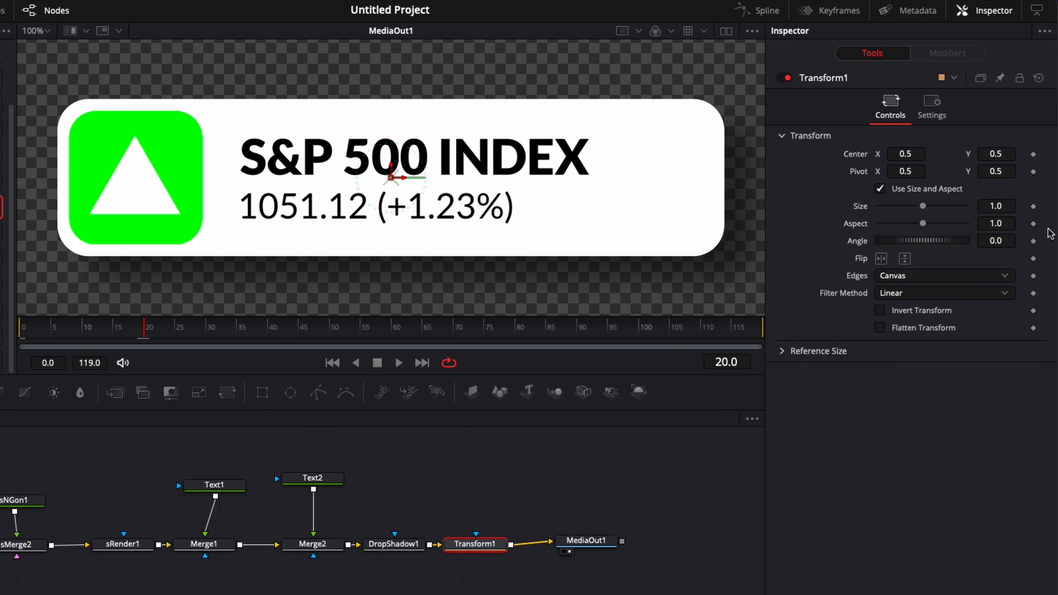
left_click(1033, 206)
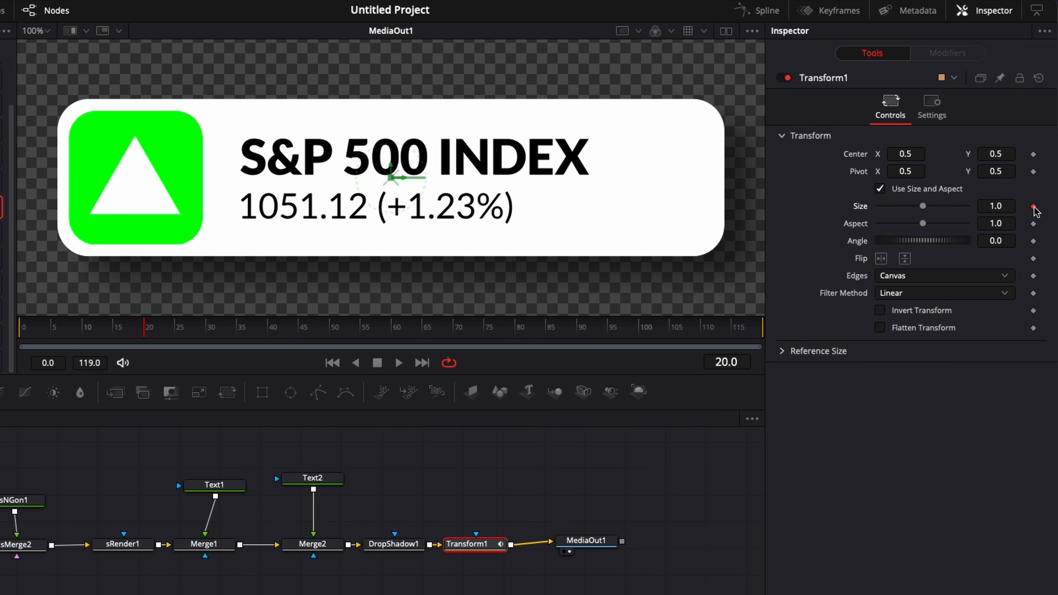
left_click_drag(43, 330, 9, 330)
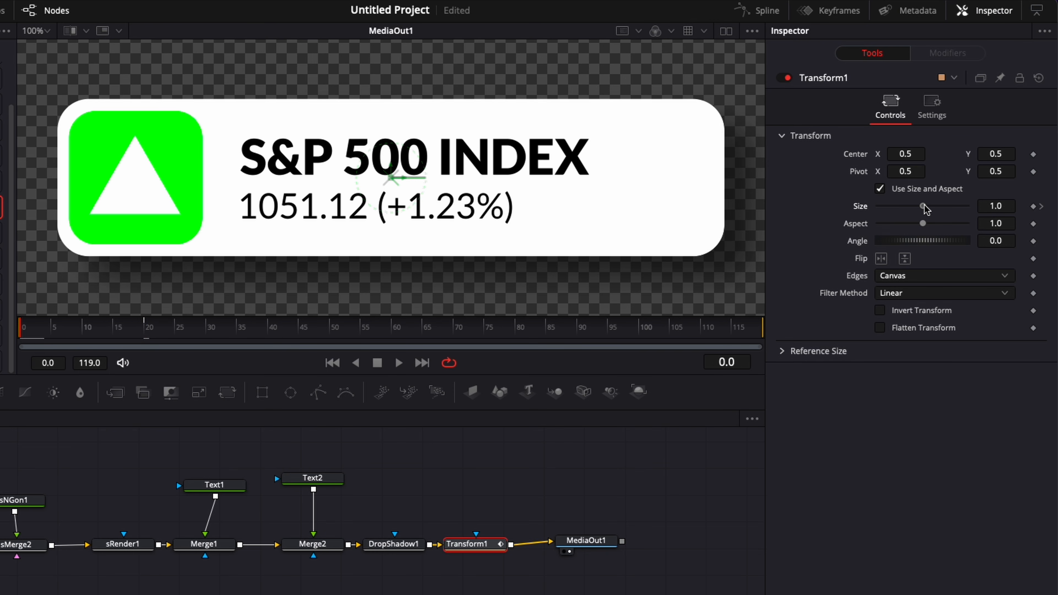
left_click_drag(924, 207, 845, 208)
key("space")
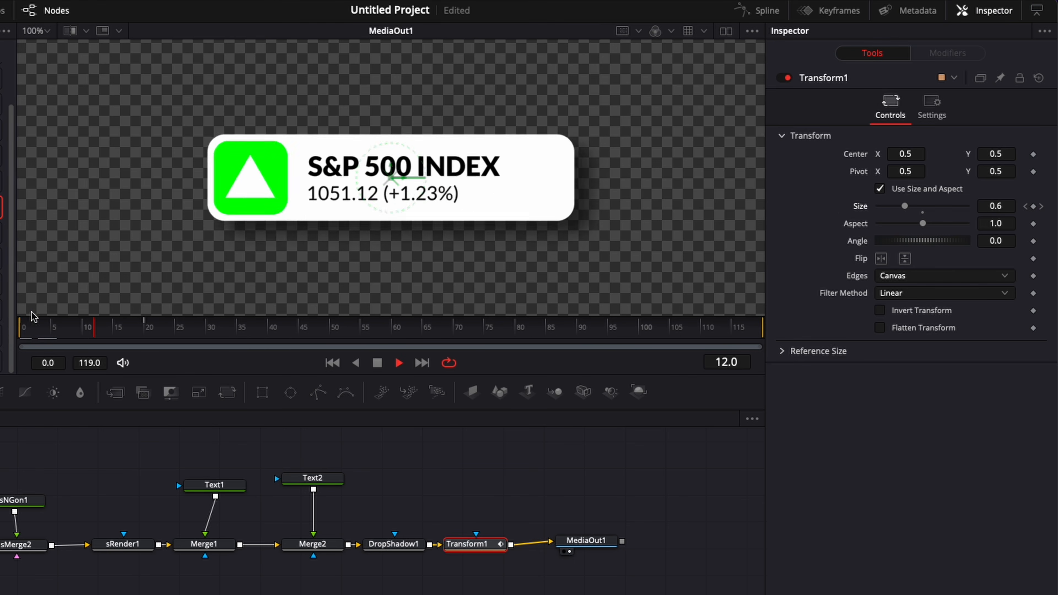
key("space")
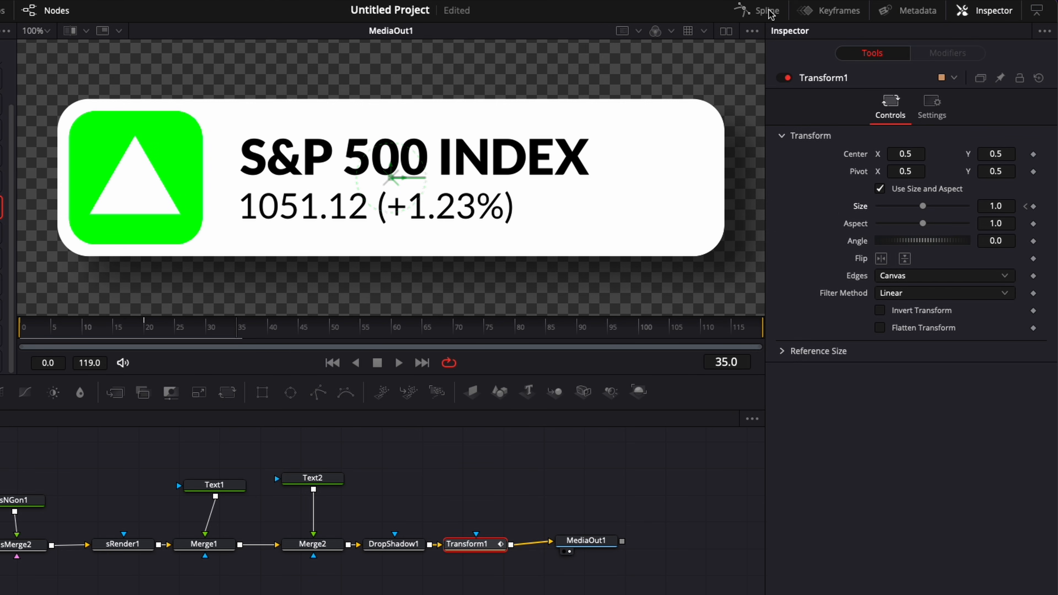
Step: Display Transform1's Size curve fitted in the Spline editor
left_click(759, 10)
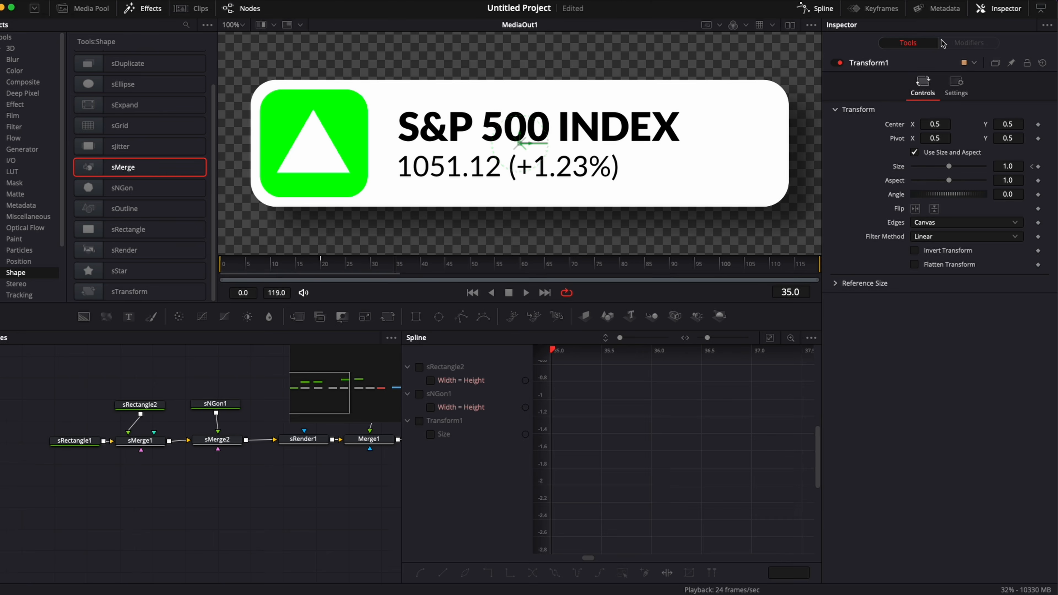
left_click(419, 423)
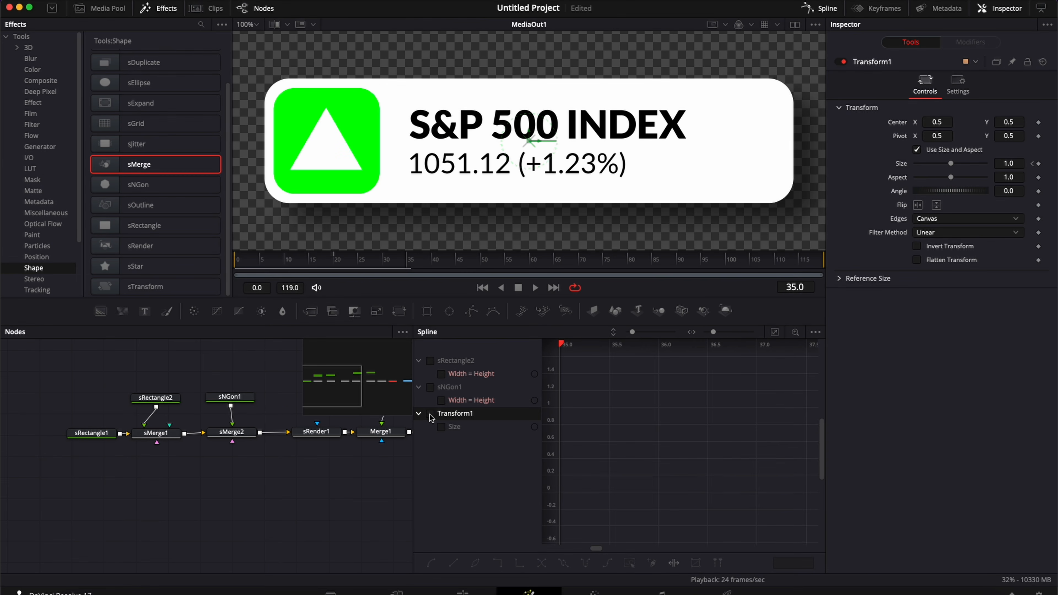
left_click(430, 414)
left_click(774, 333)
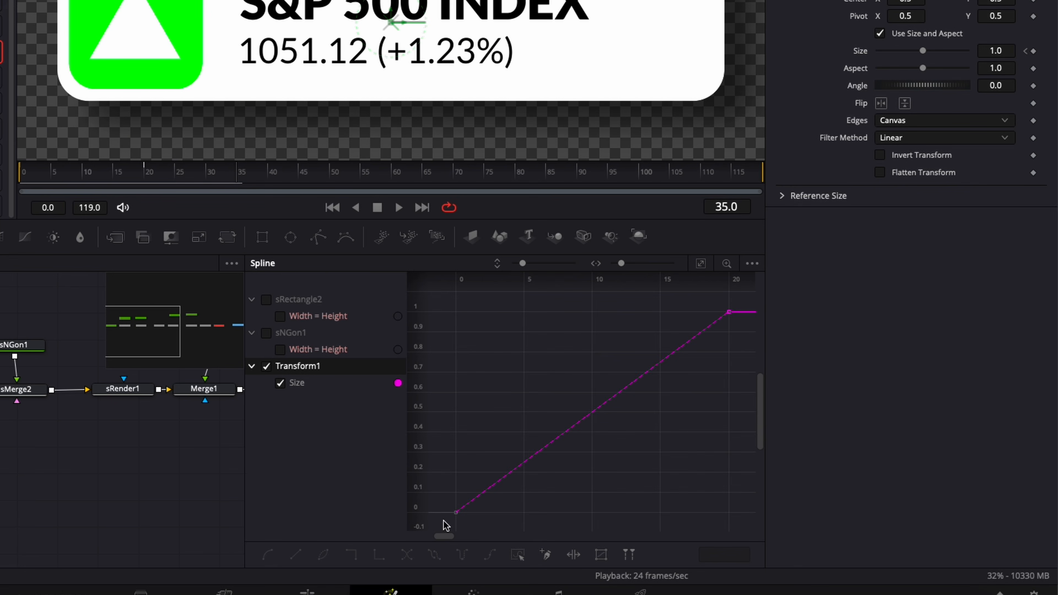
Step: Smooth both Size keyframes and set Ease In 85, Ease Out 33; fit the viewer
left_click_drag(446, 525, 745, 299)
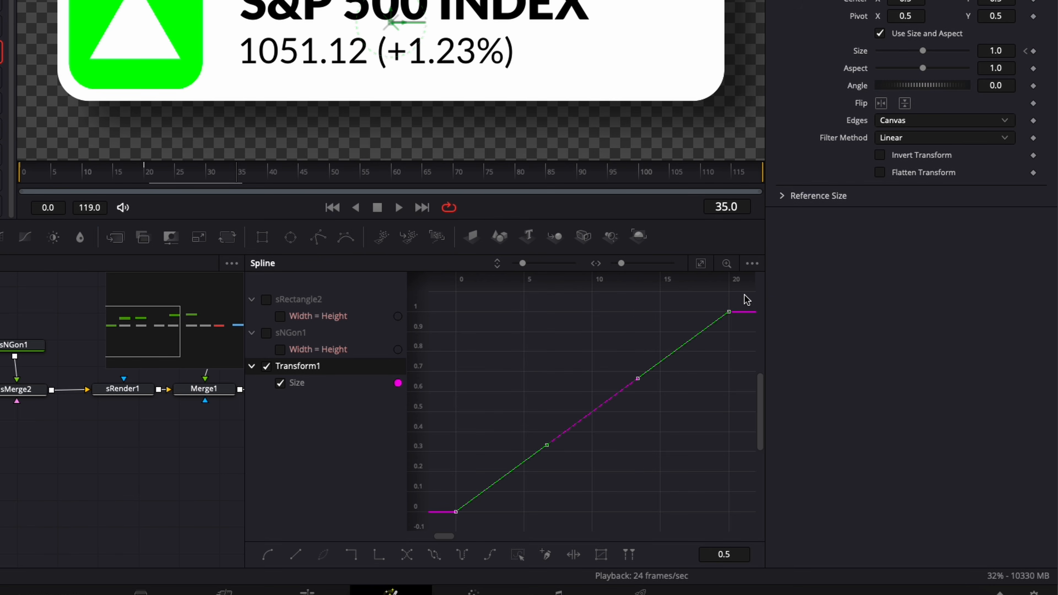
key("s")
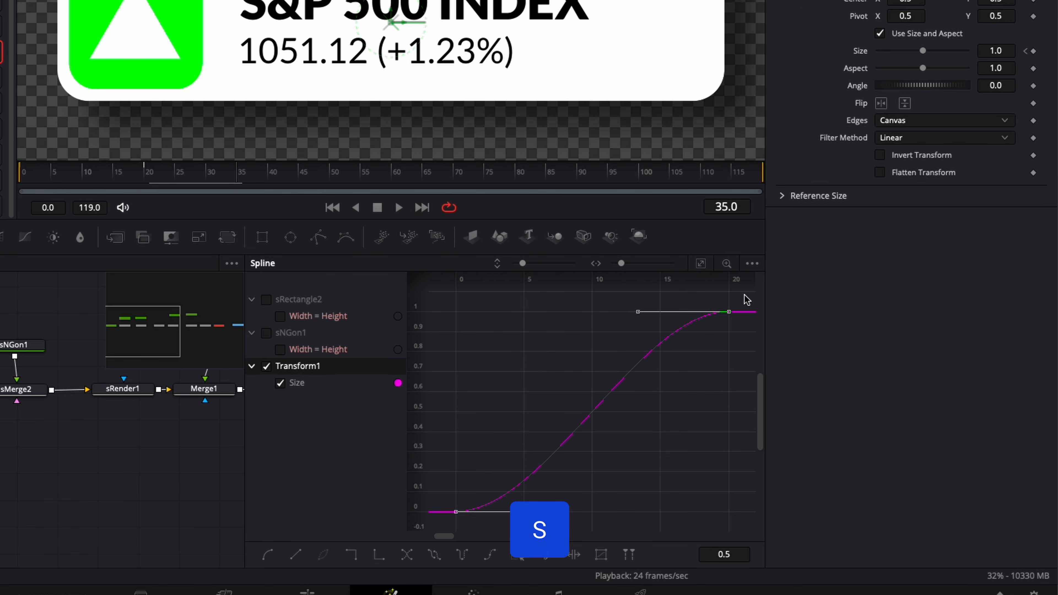
key("t")
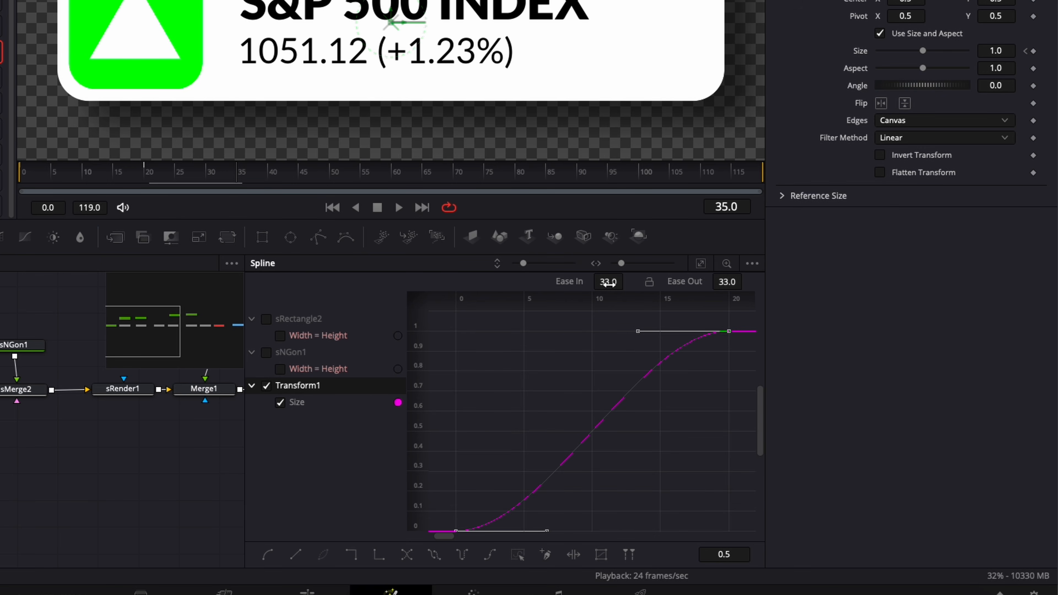
left_click_drag(614, 281, 637, 279)
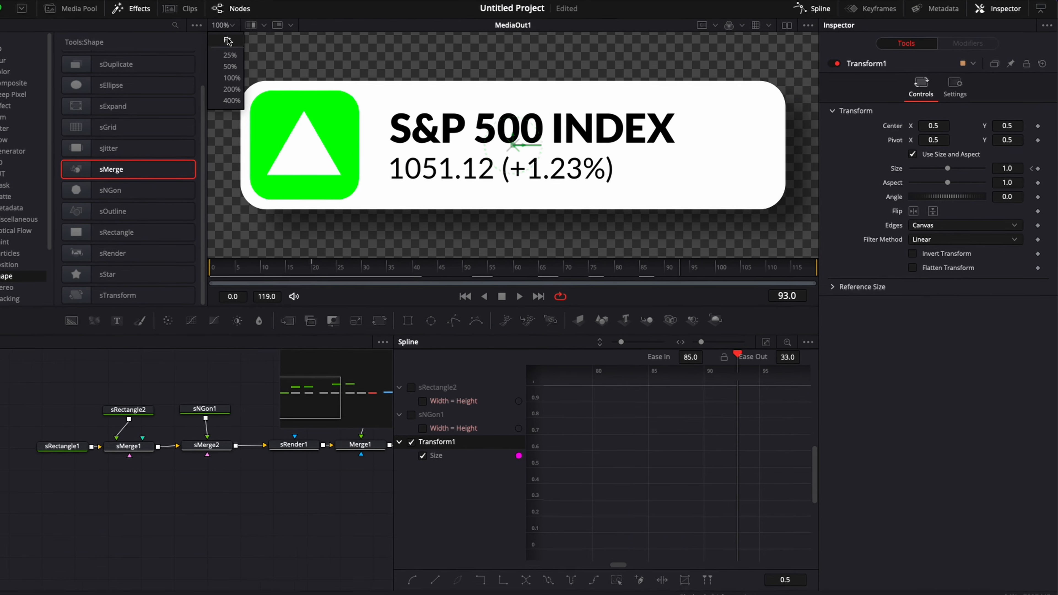
left_click(202, 26)
left_click(204, 43)
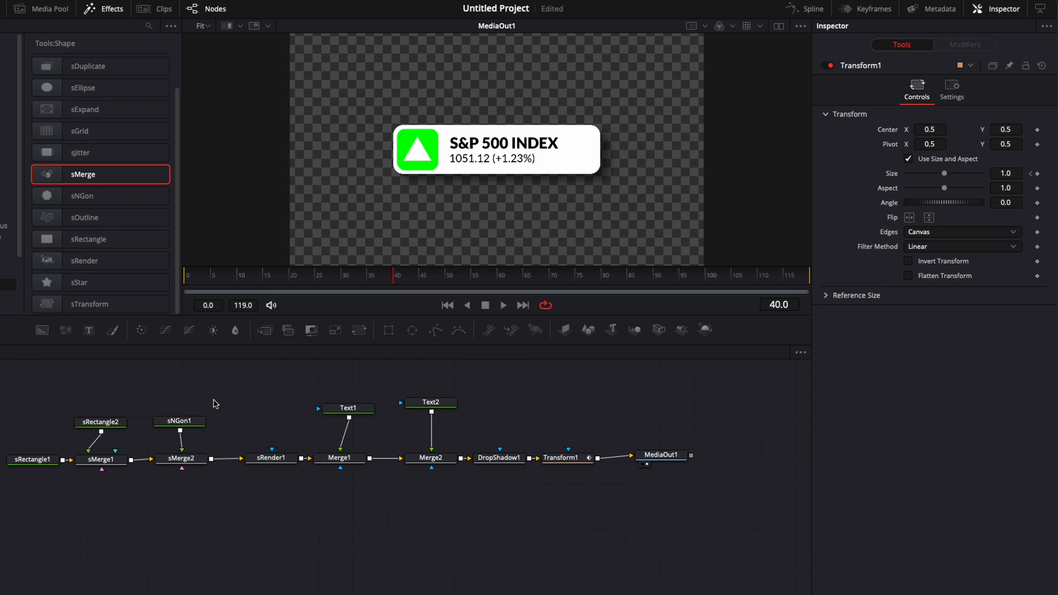
Step: Shift the sNGon1 triangle slightly right within the green square and play the animation
left_click(183, 422)
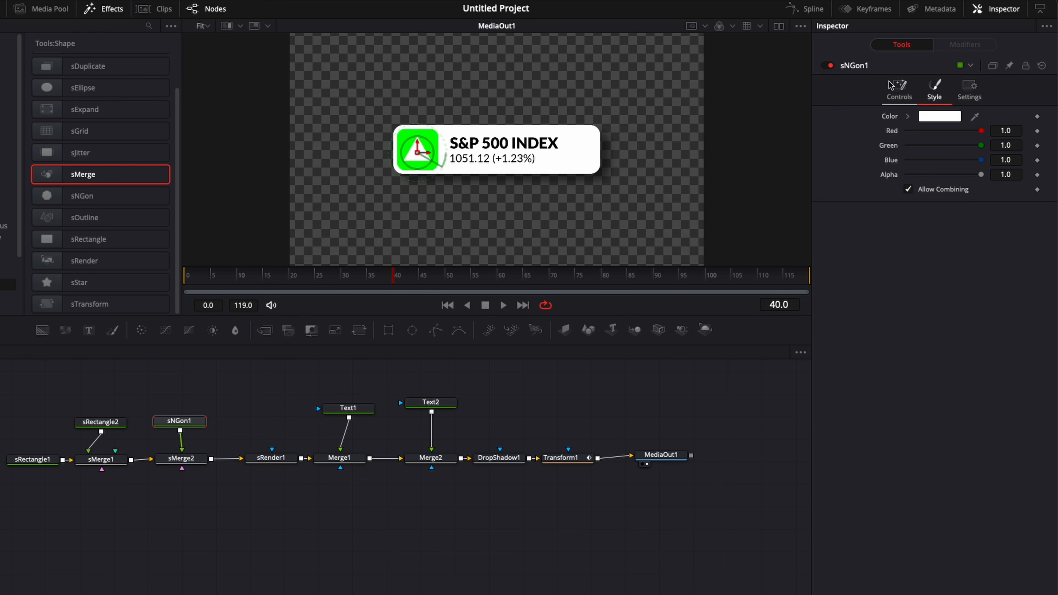
left_click(895, 89)
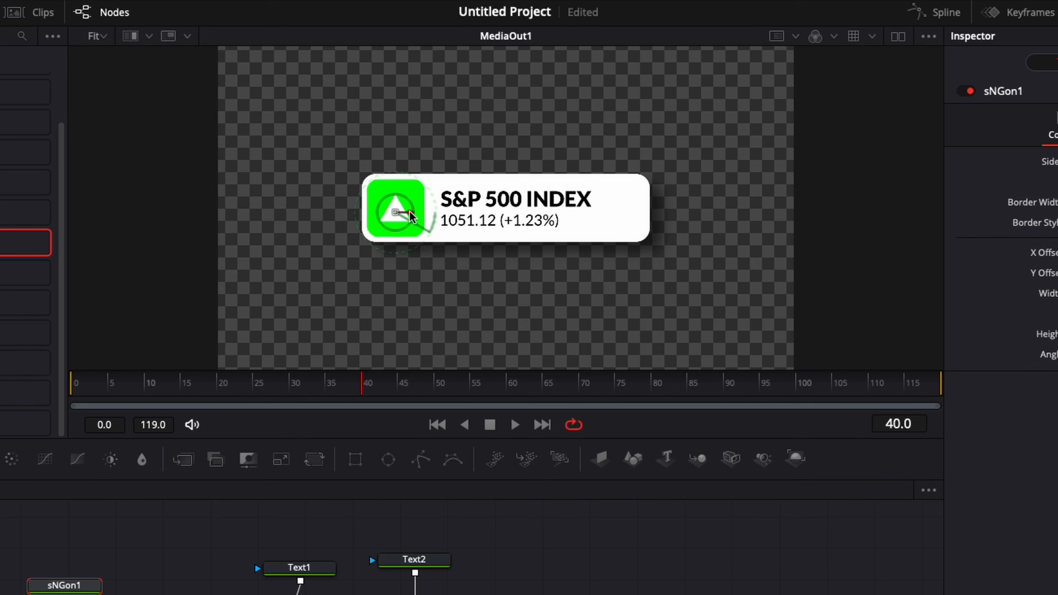
left_click_drag(410, 211, 411, 213)
key("space")
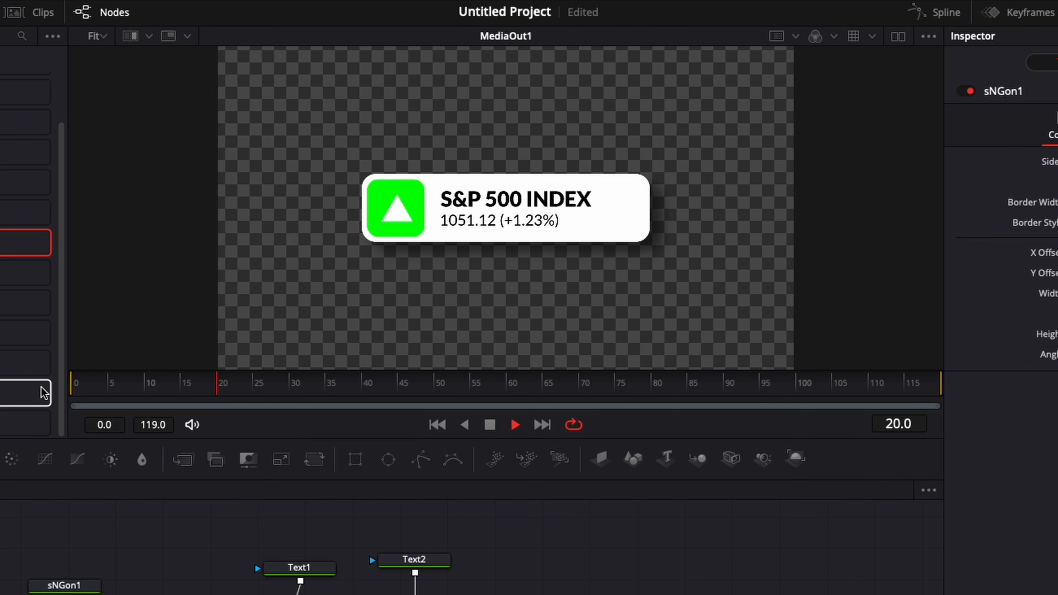